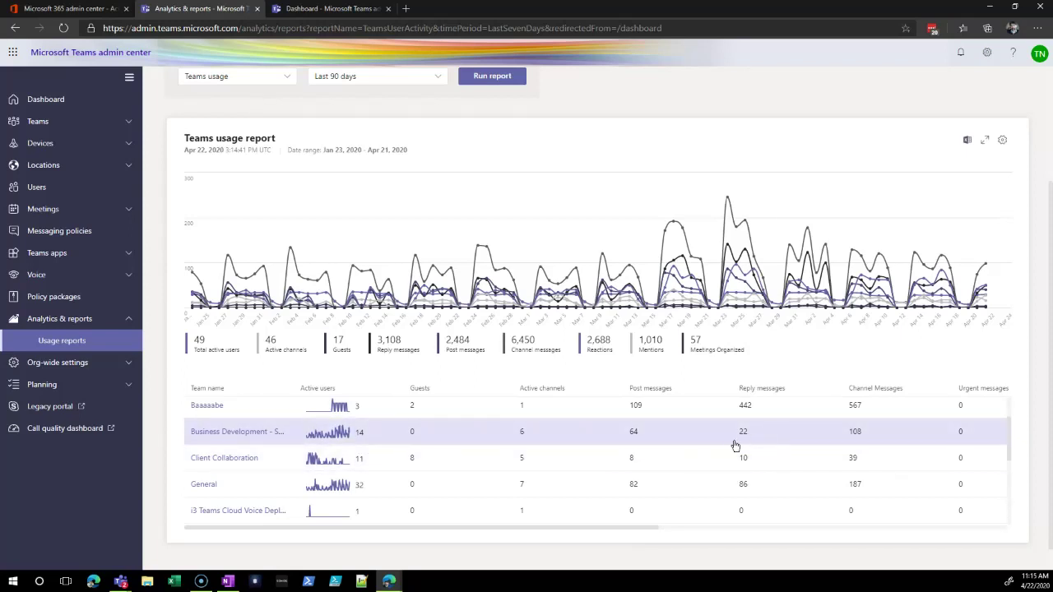
# Step: Examine the per-team activity rows in the Teams usage report for the last 90 days
pyautogui.scroll(-1, 734, 446)
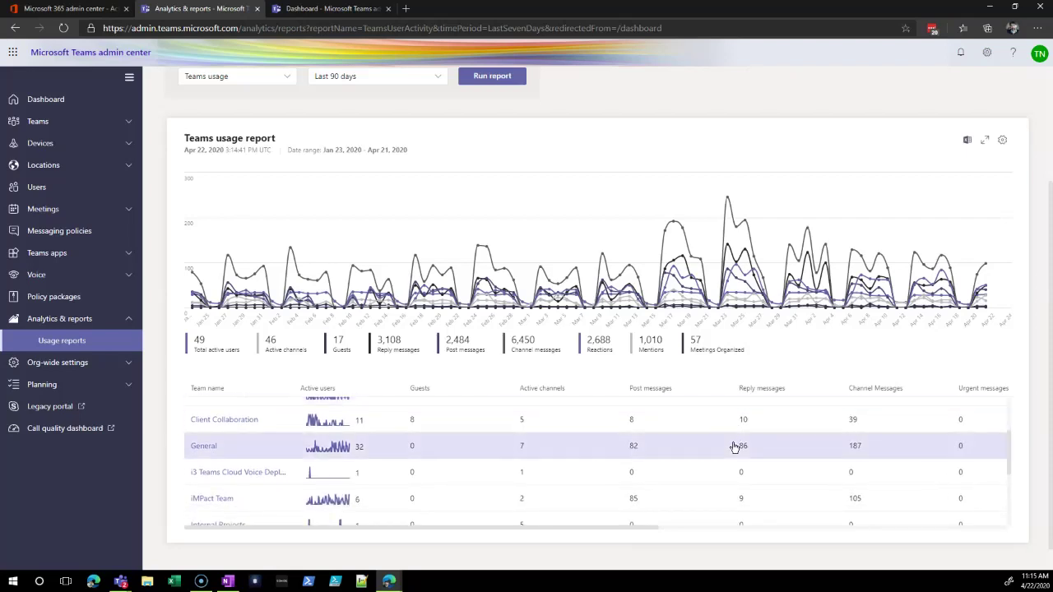
pyautogui.scroll(-1, 734, 447)
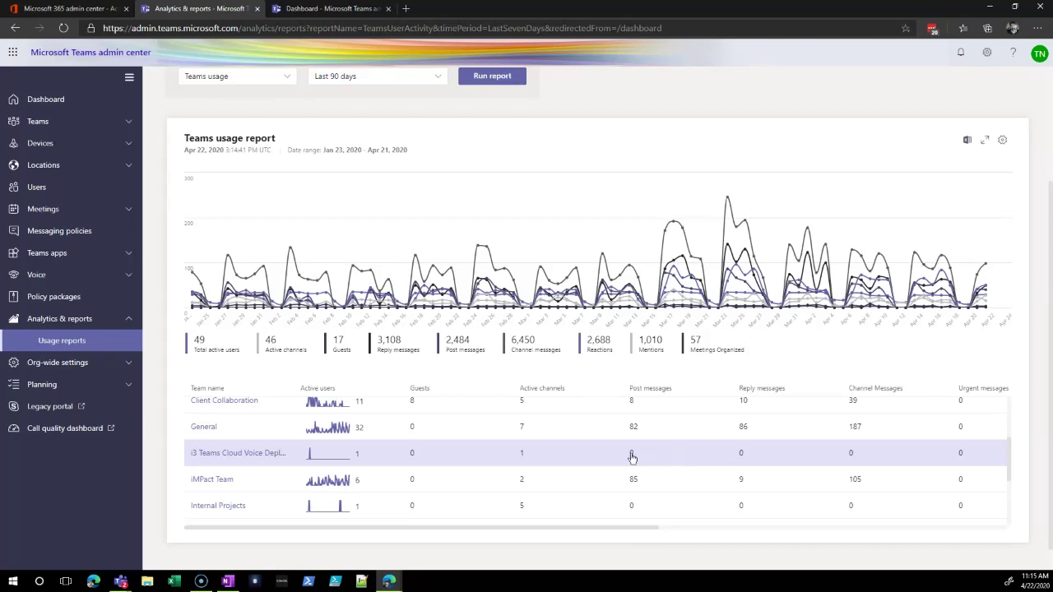
pyautogui.scroll(1, 588, 440)
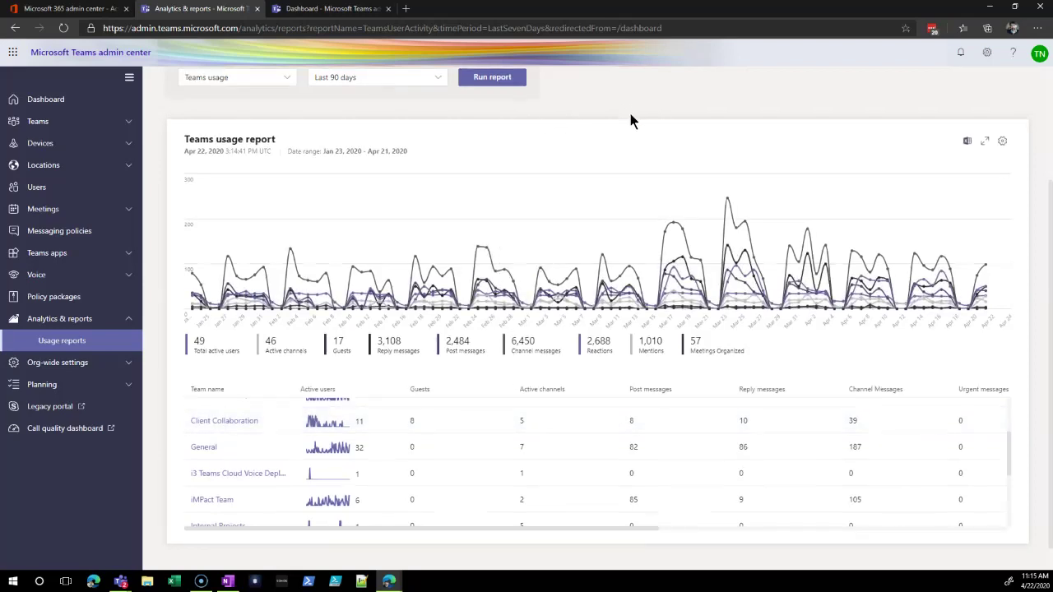
pyautogui.scroll(3, 625, 107)
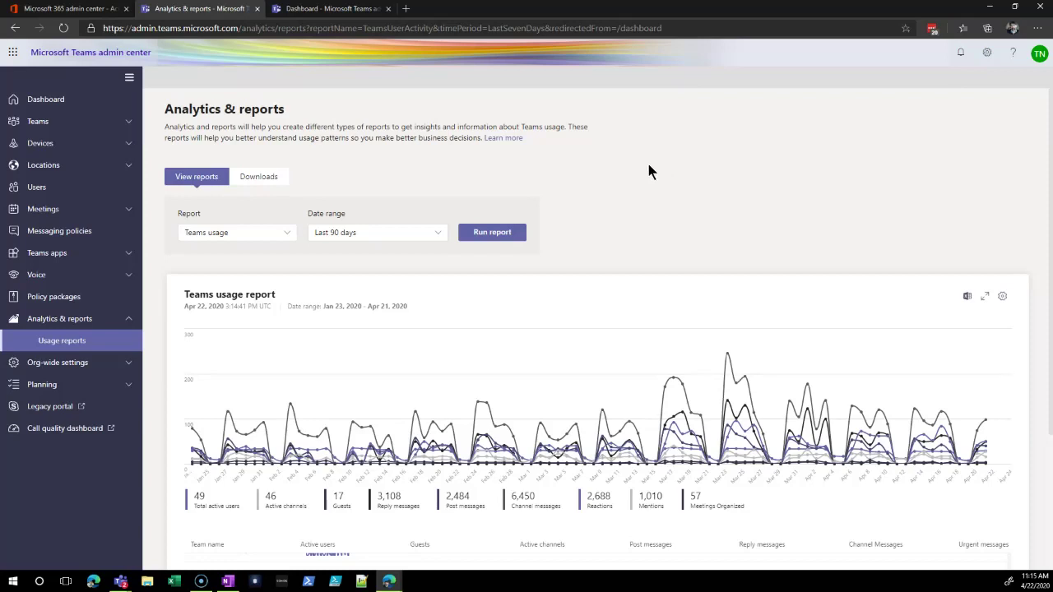
# Step: Return to the dashboard and open the list of the organization's teams for management
pyautogui.click(58, 99)
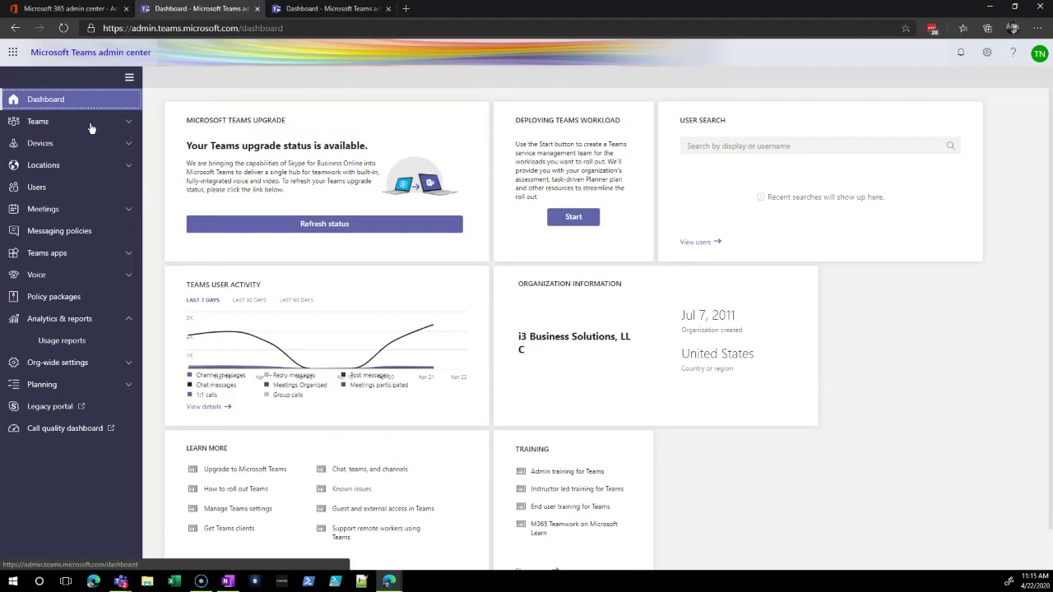
pyautogui.click(36, 124)
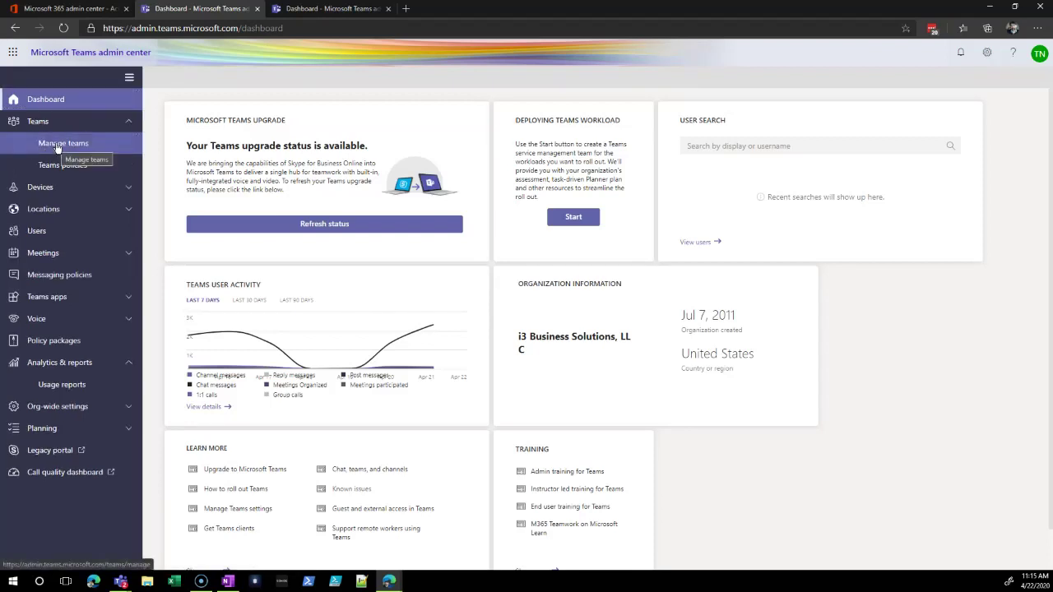
pyautogui.click(58, 146)
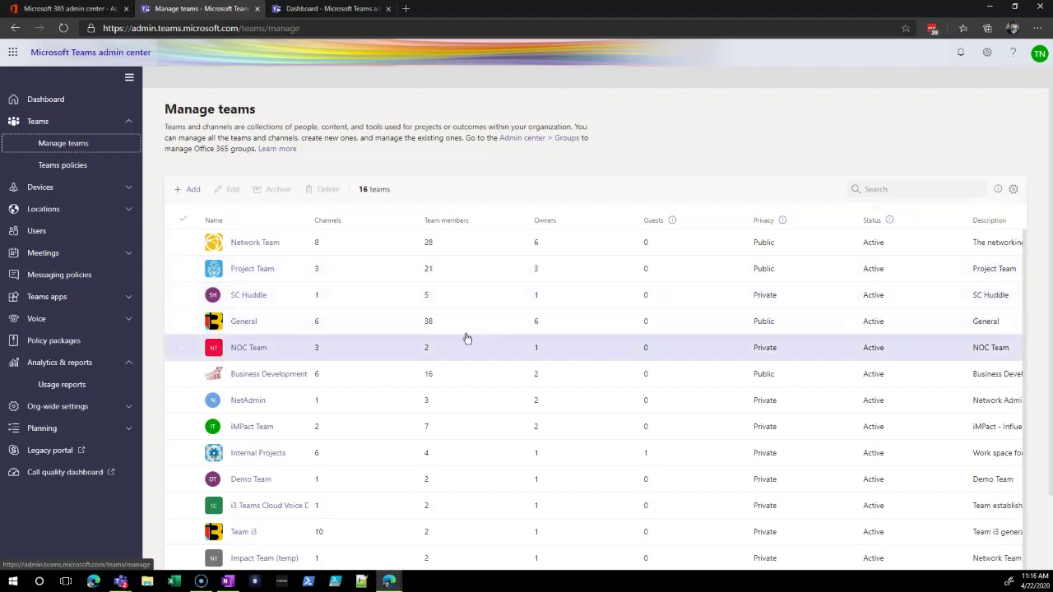
# Step: Open the Network Team and review its member list, including each member's role
pyautogui.click(250, 243)
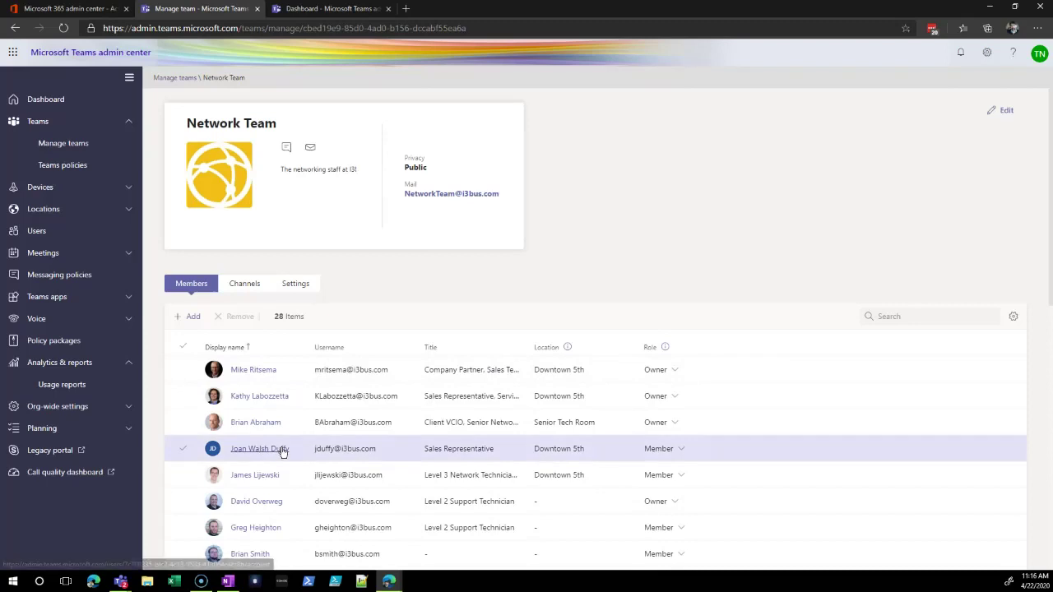
pyautogui.scroll(-1, 283, 452)
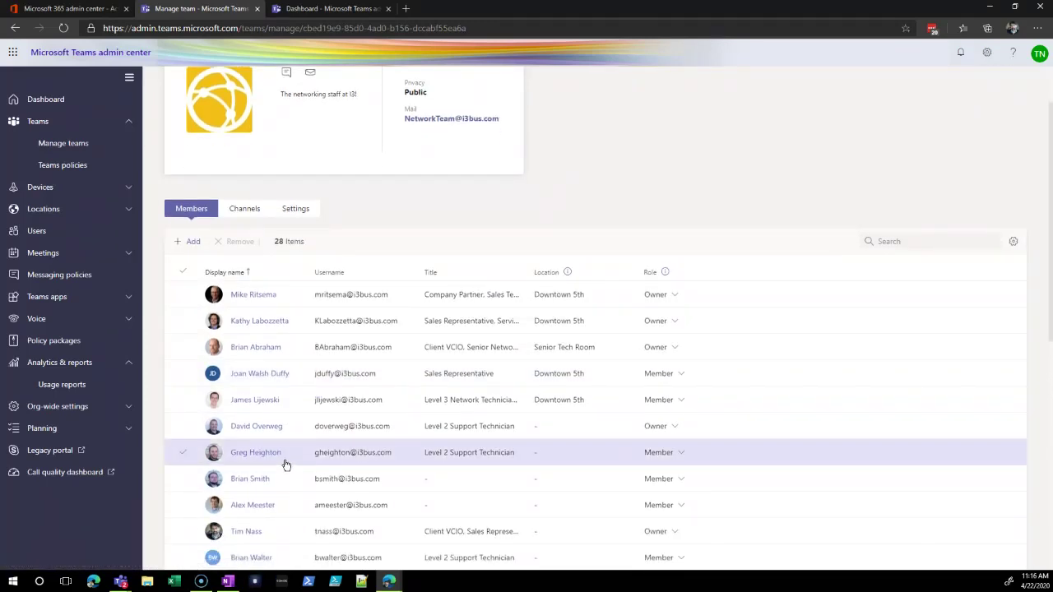
pyautogui.click(445, 404)
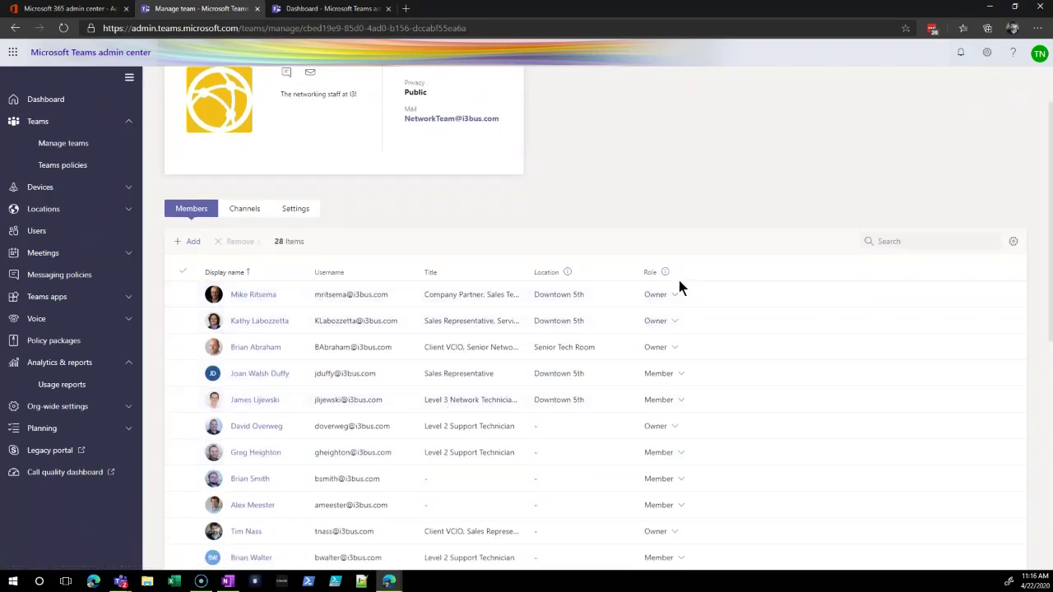
pyautogui.click(680, 286)
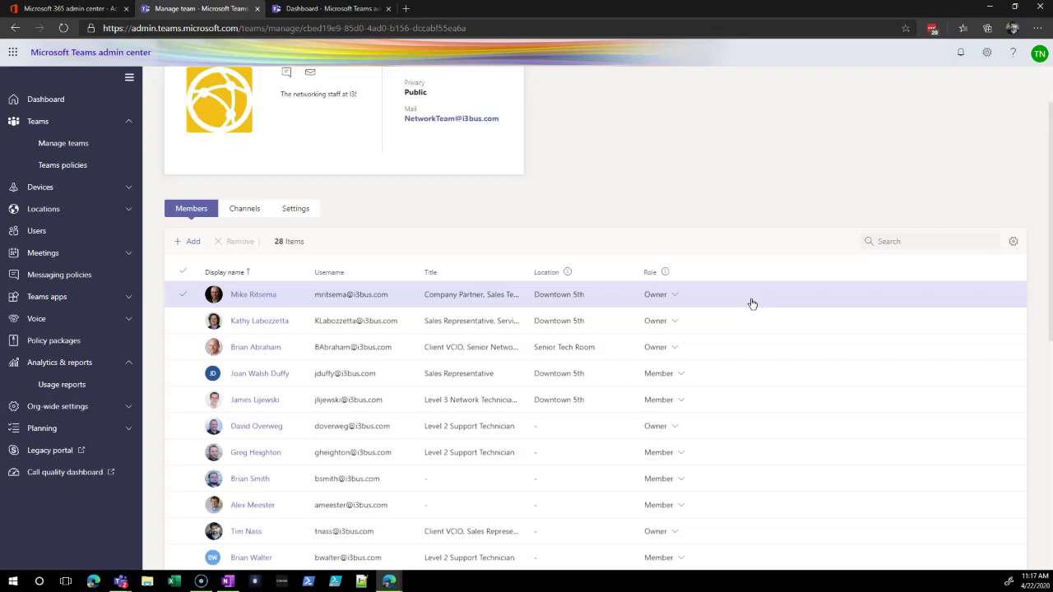
pyautogui.scroll(1, 763, 384)
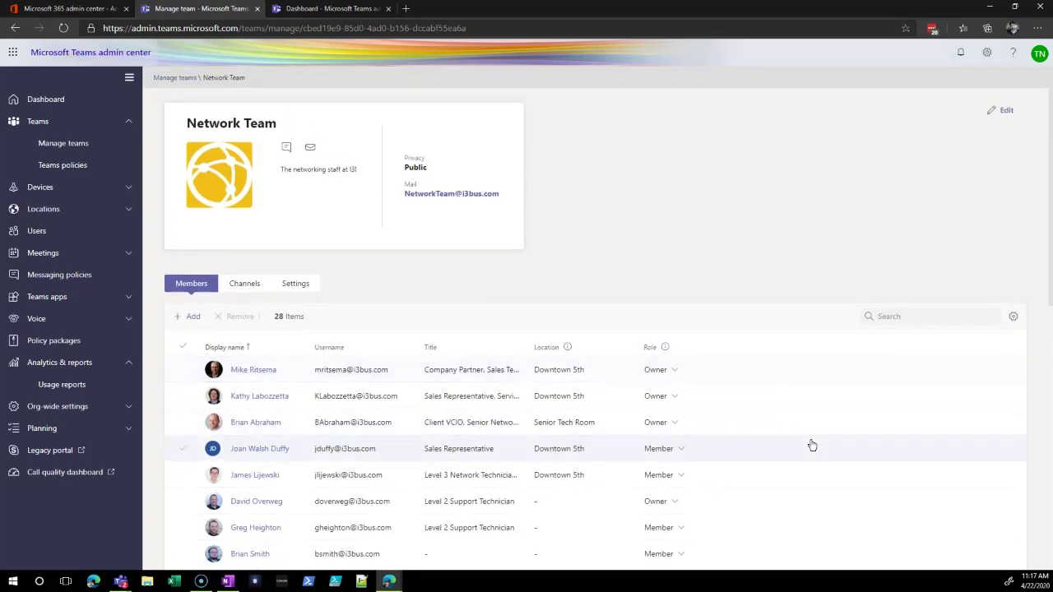
pyautogui.scroll(-1, 812, 445)
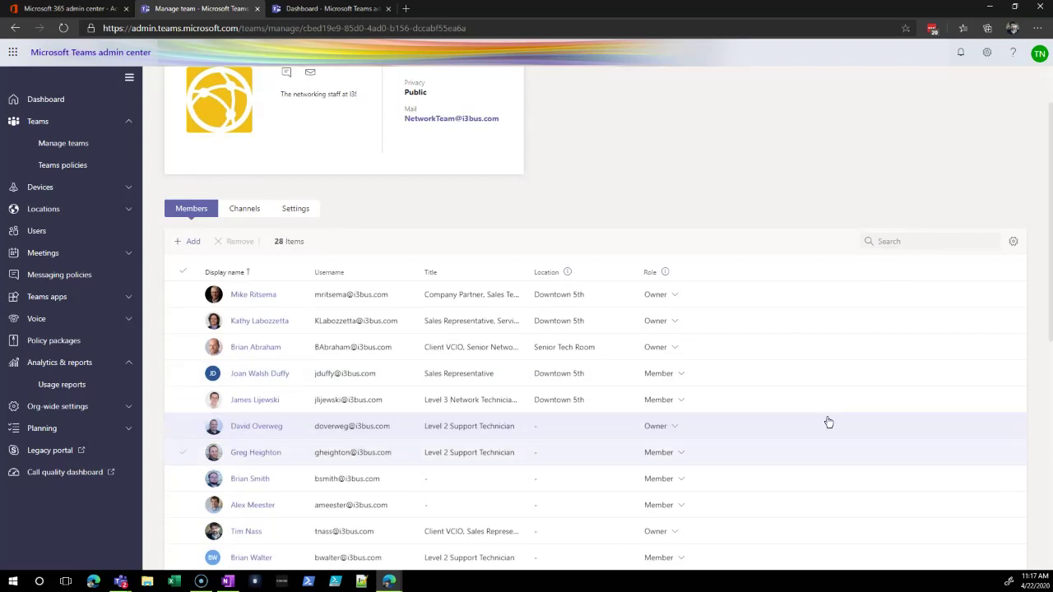
# Step: Review the Network Team's channels and its conversation and channel permission settings
pyautogui.click(230, 212)
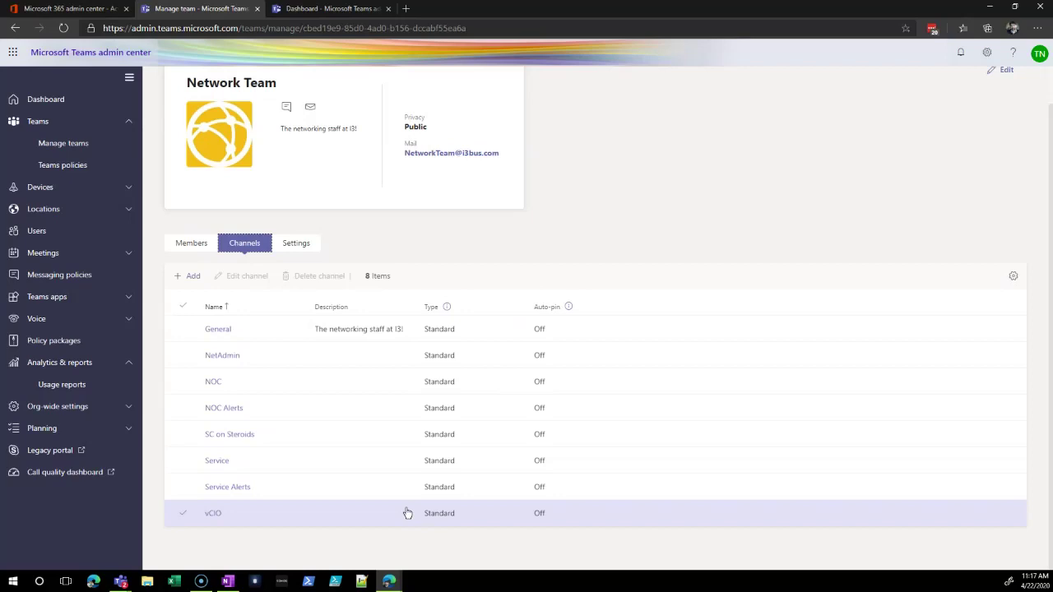
pyautogui.scroll(1, 649, 511)
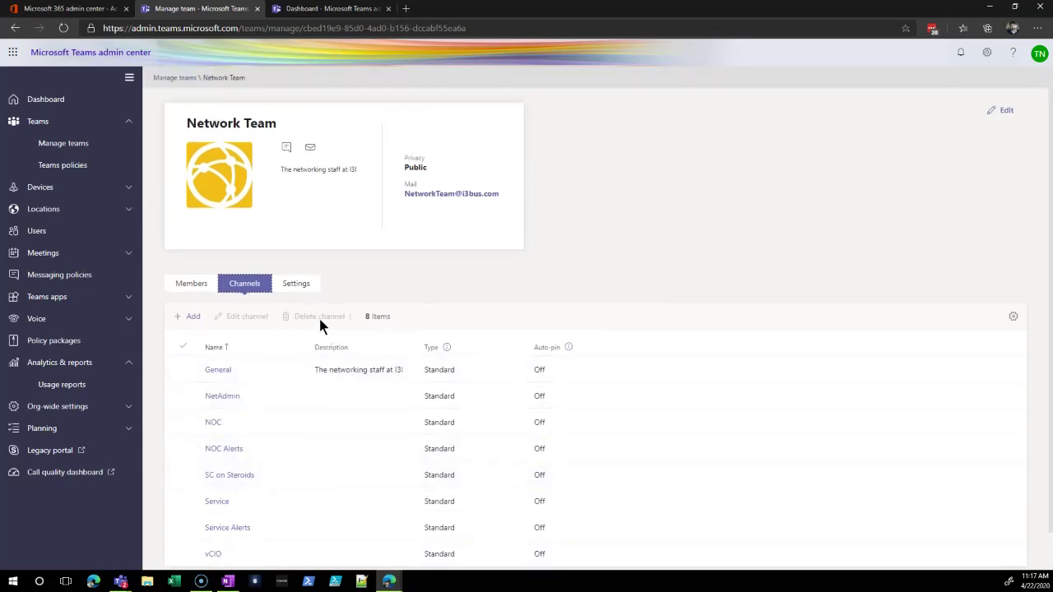
pyautogui.click(296, 285)
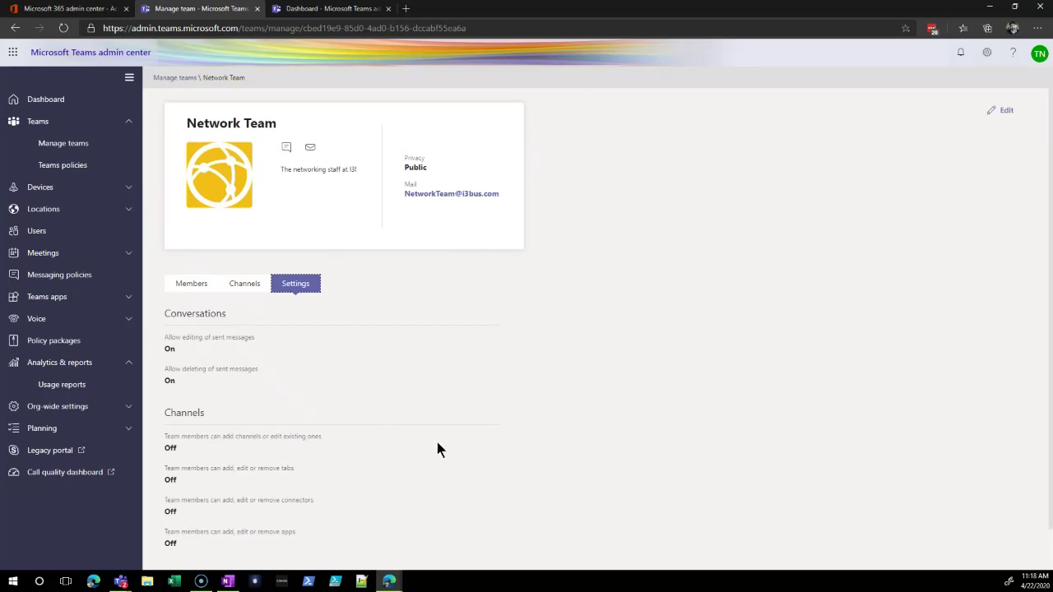
pyautogui.scroll(-1, 447, 457)
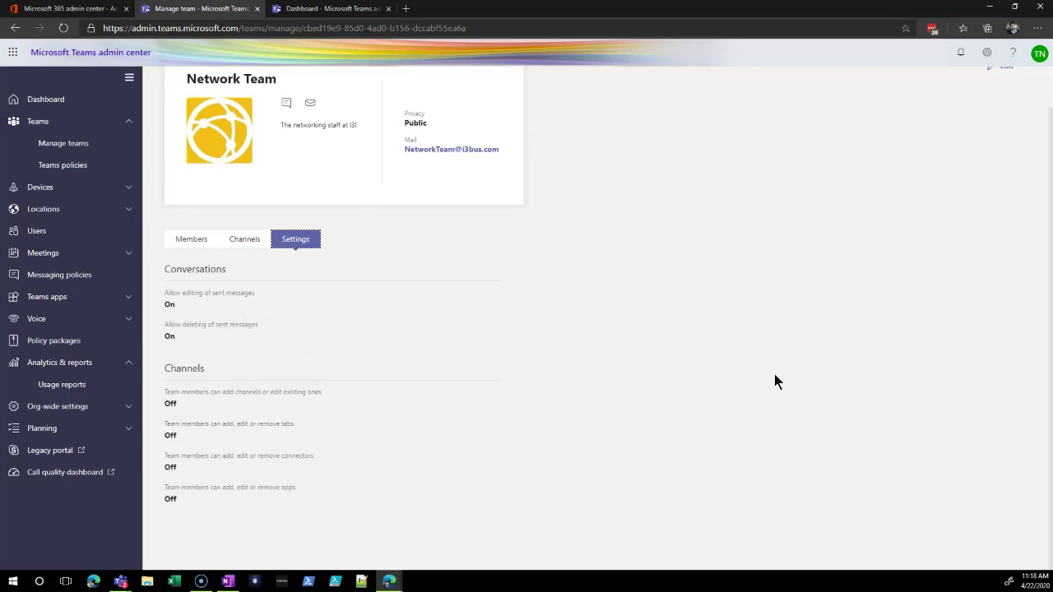
pyautogui.scroll(1, 774, 375)
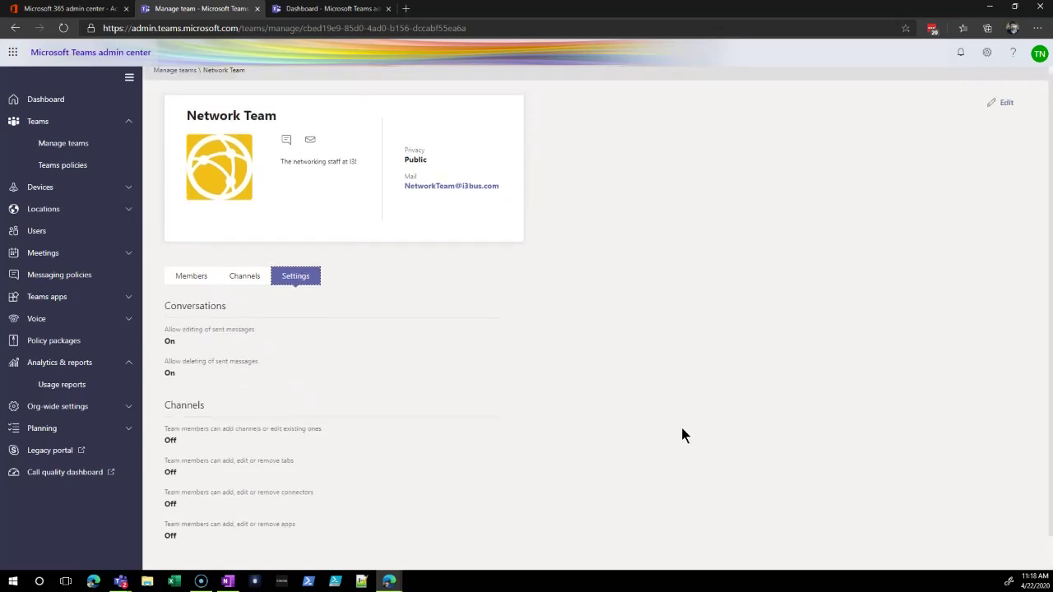
# Step: Open the Network Team for editing, review its profile, conversation and channel options, and close it without applying changes
pyautogui.click(1007, 112)
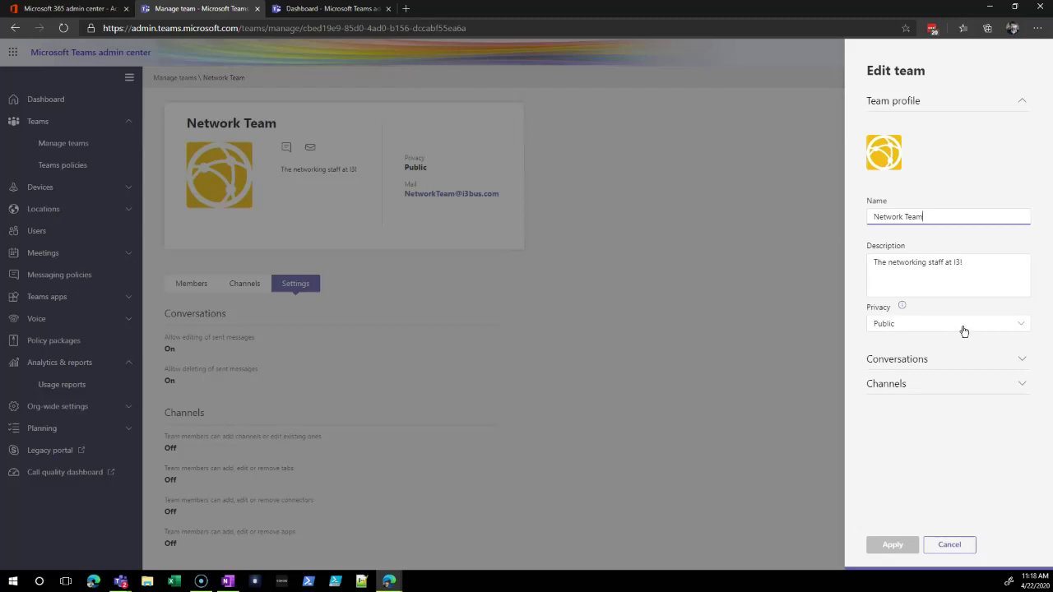
pyautogui.click(927, 362)
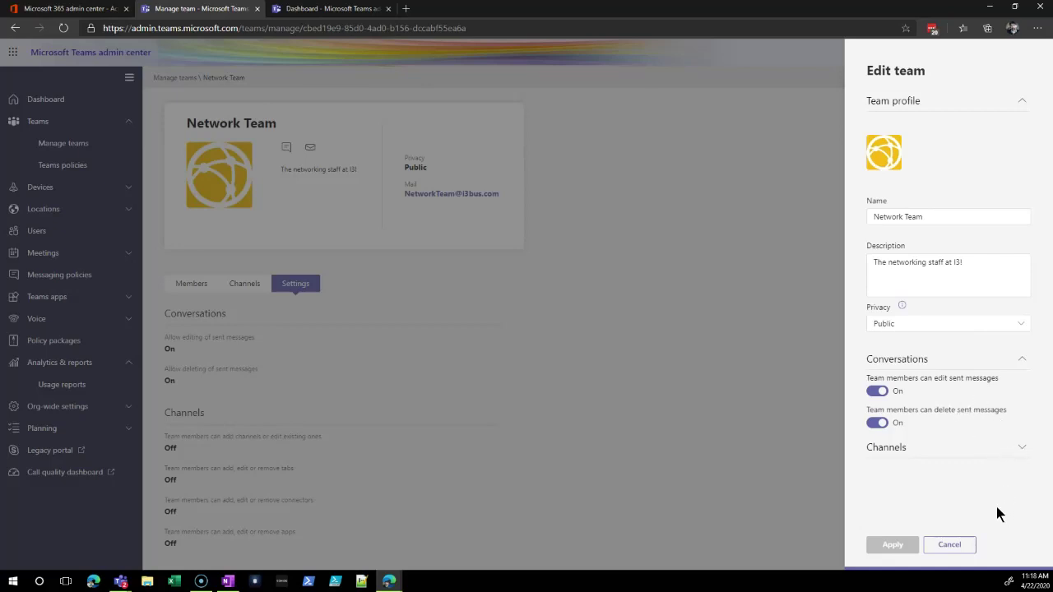
pyautogui.click(1024, 450)
pyautogui.scroll(-2, 1018, 469)
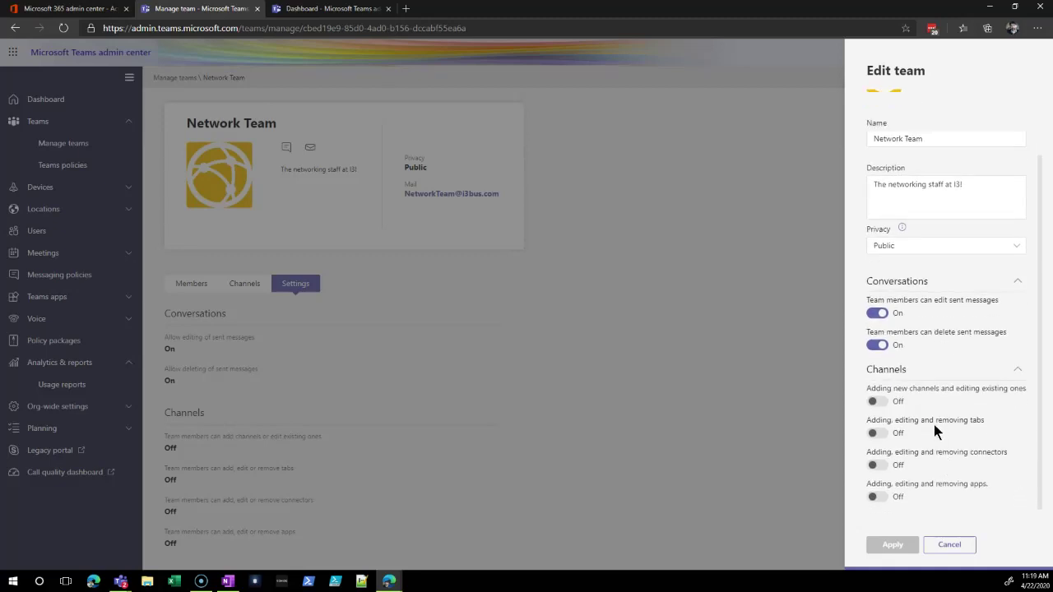
pyautogui.click(949, 545)
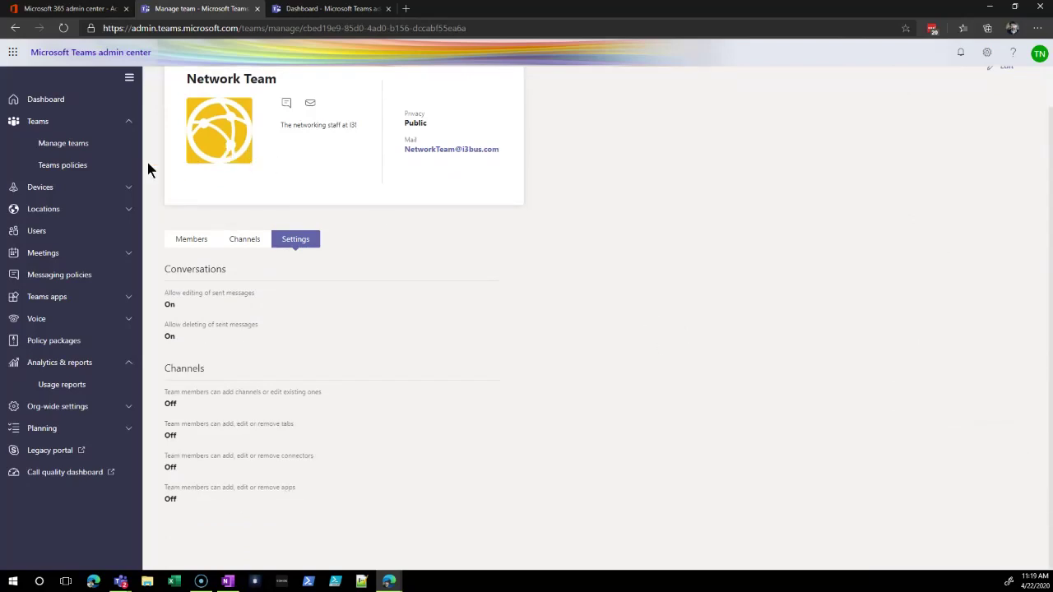
# Step: Return to the list of managed teams and open the Teams policies page
pyautogui.click(70, 145)
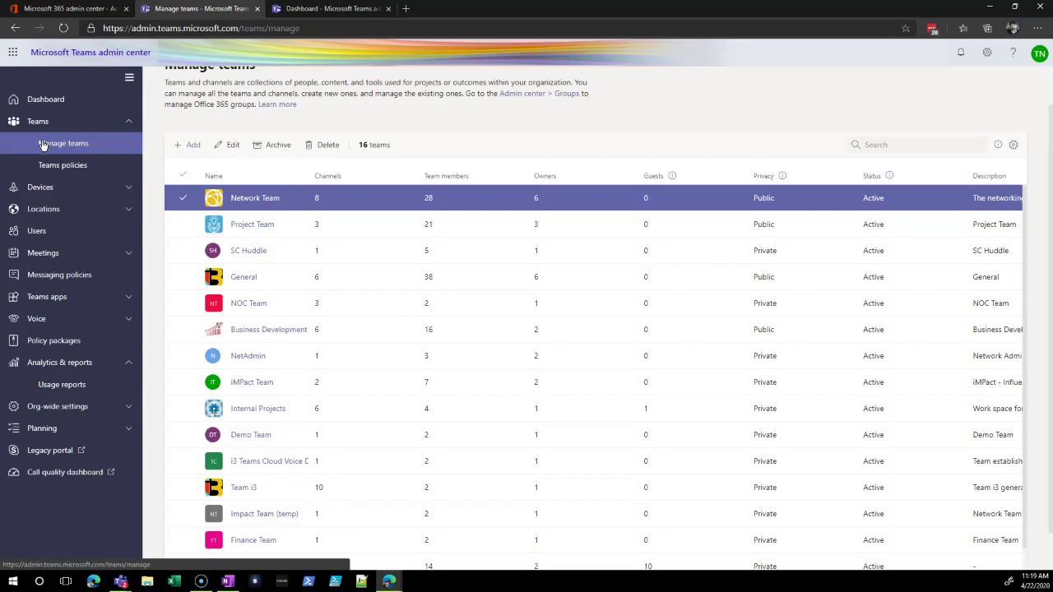
pyautogui.click(54, 143)
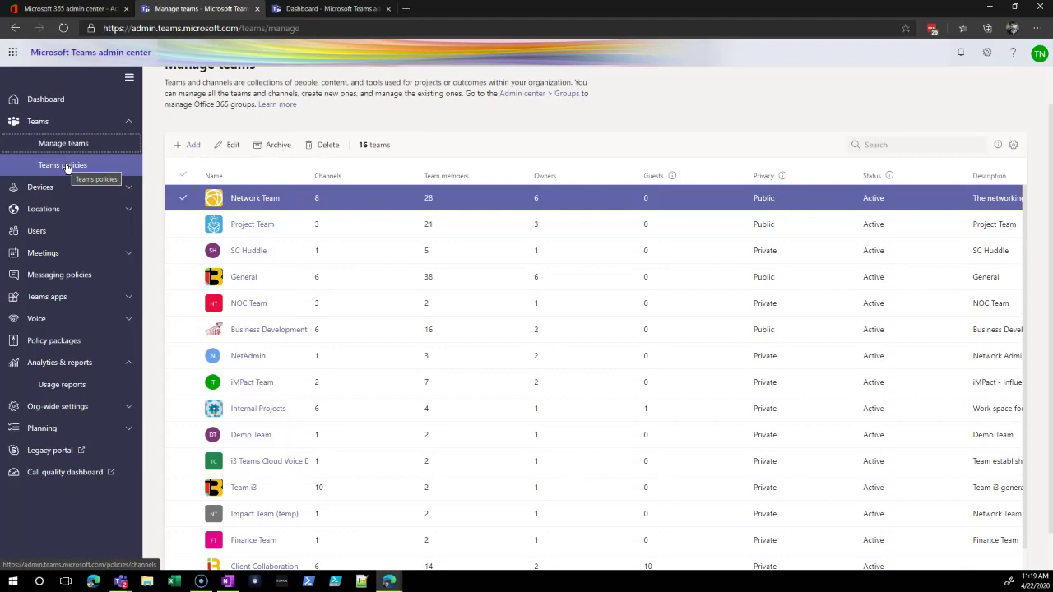
pyautogui.click(68, 166)
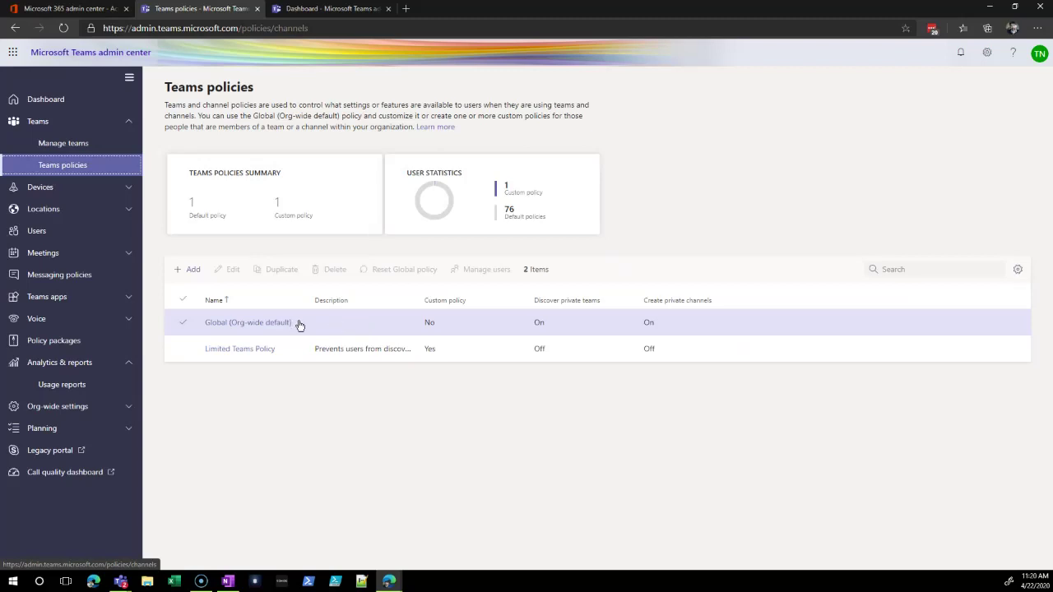
# Step: Inspect the private team and channel settings of the Global (Org-wide default) policy and the Limited Teams Policy without changing them
pyautogui.click(240, 323)
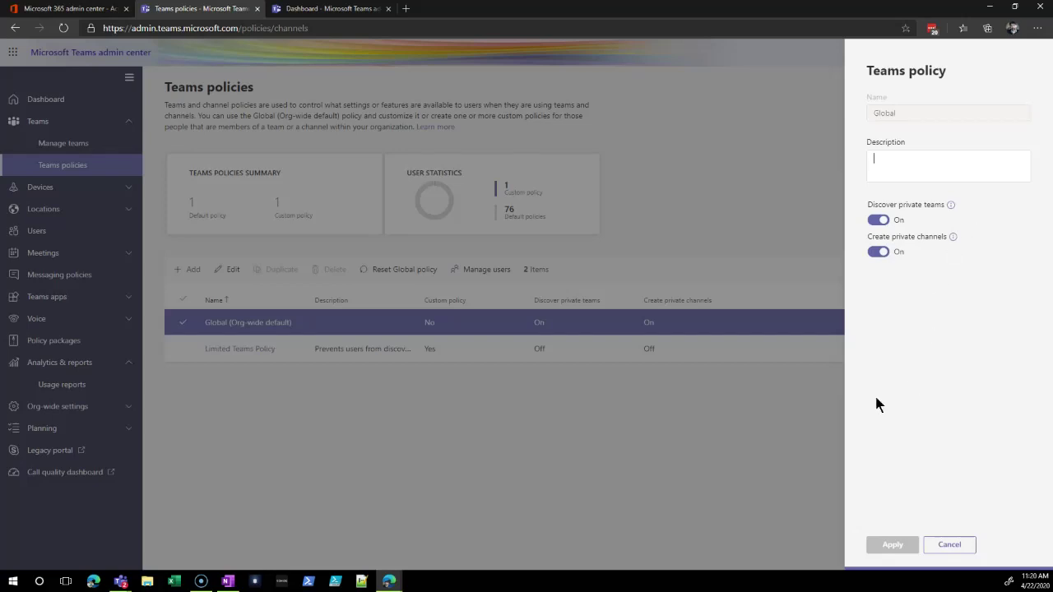
pyautogui.click(949, 545)
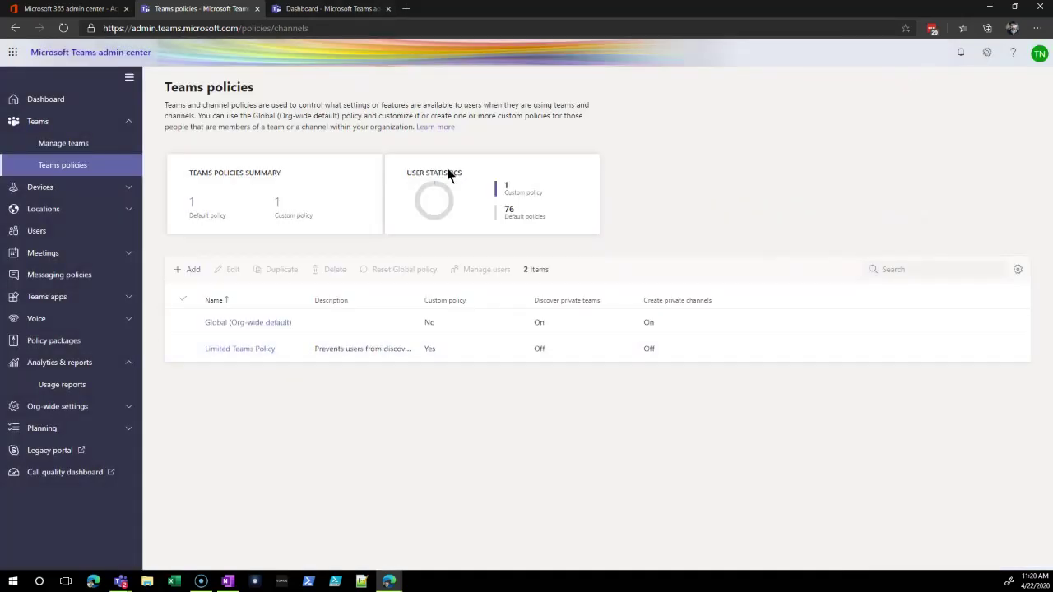
pyautogui.click(70, 177)
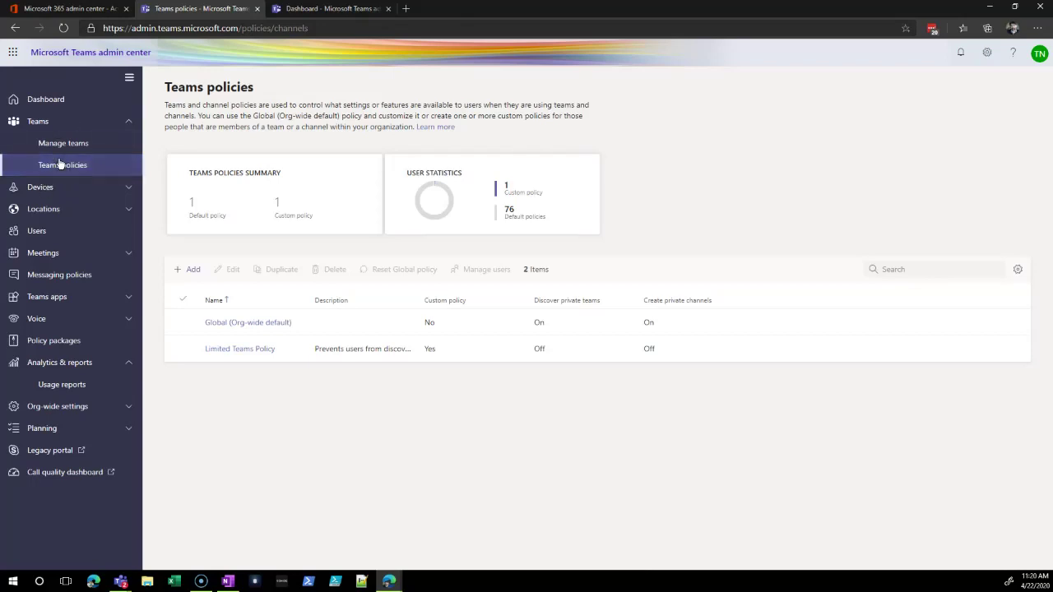
pyautogui.click(241, 351)
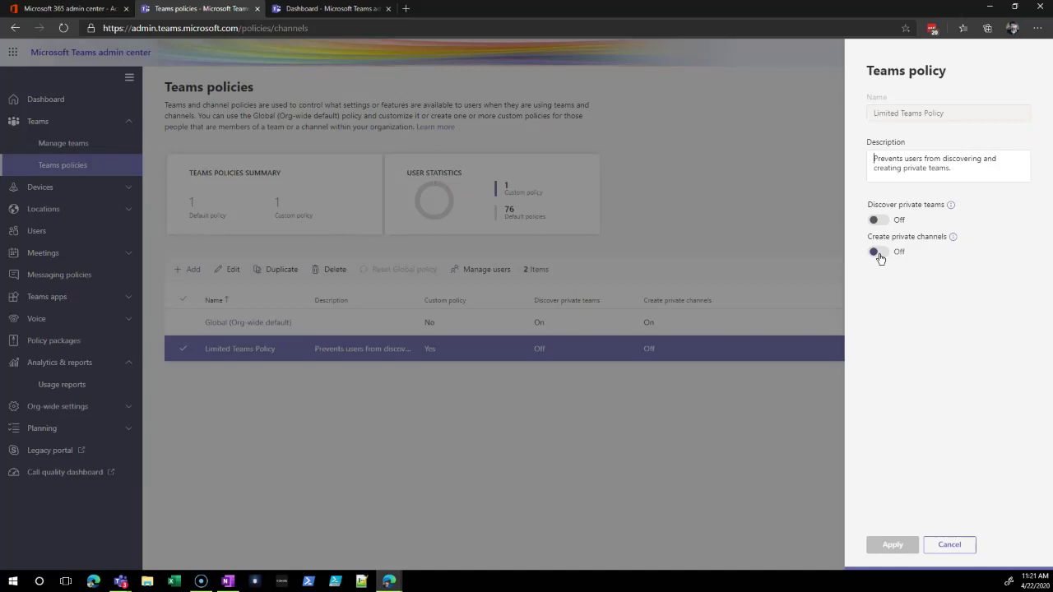
pyautogui.click(950, 544)
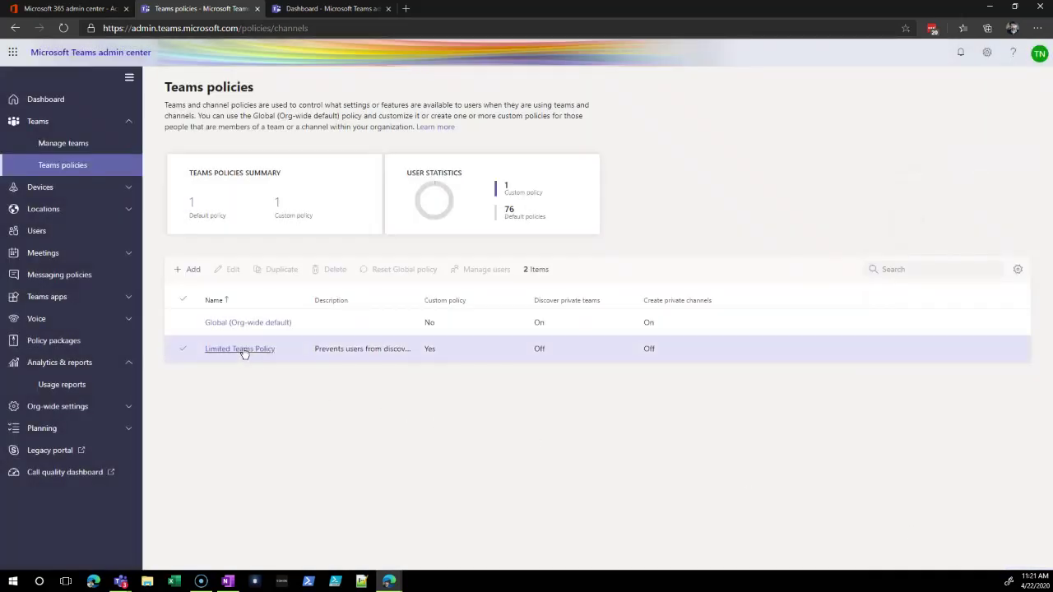
# Step: Stage Demo 1 User for the Limited Teams Policy by searching for "demo", and cancel the assignment without applying it
pyautogui.click(176, 356)
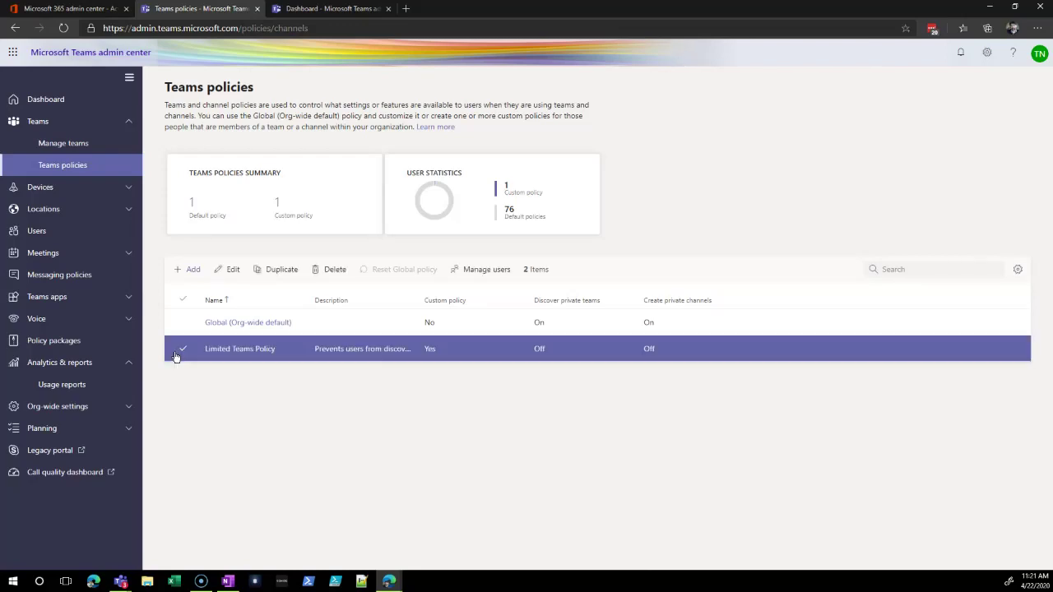
pyautogui.click(478, 269)
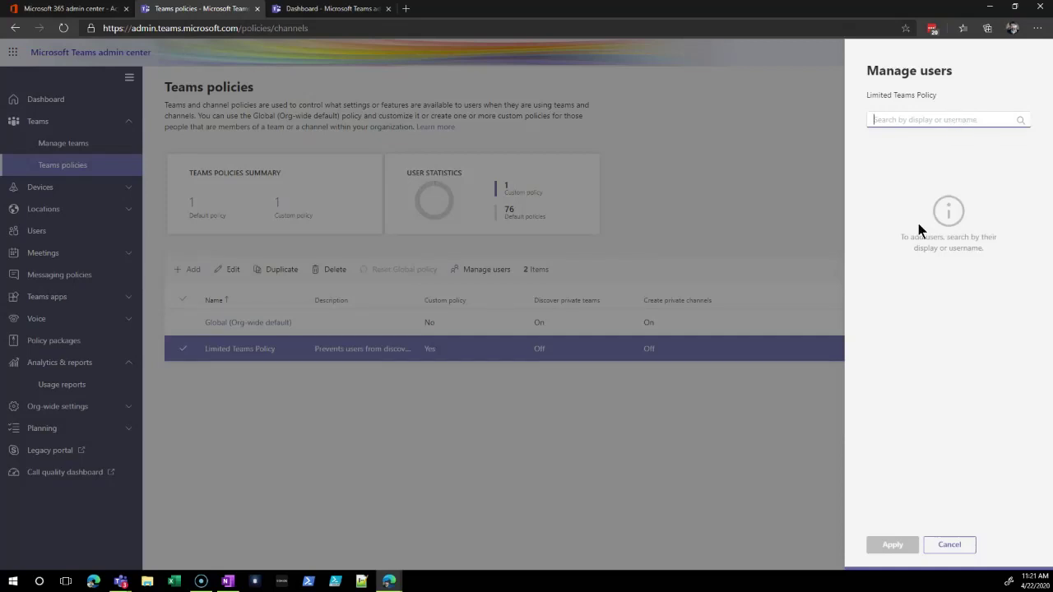
pyautogui.write('demo')
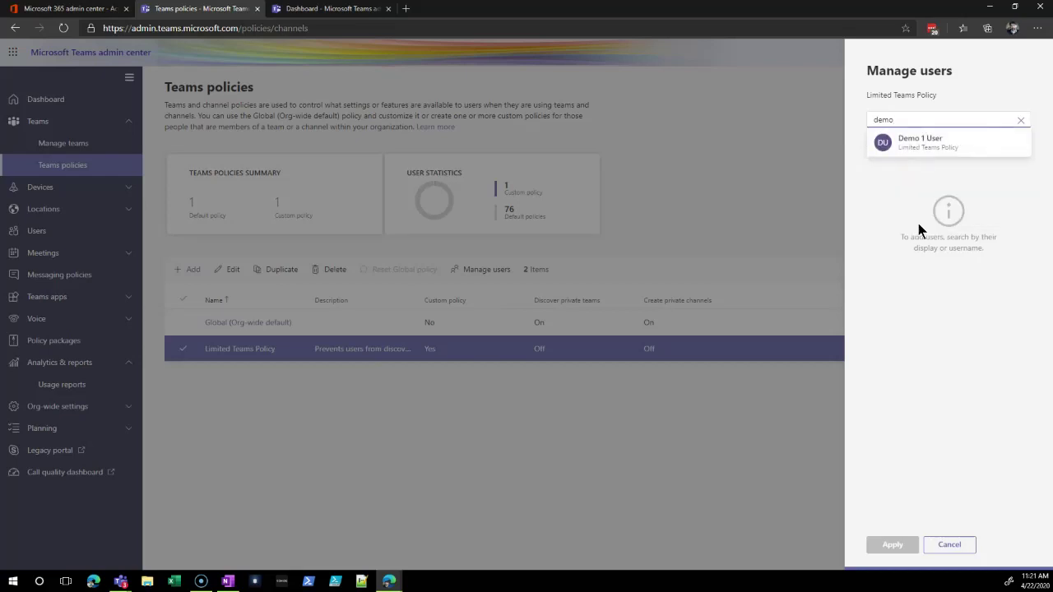
pyautogui.moveTo(925, 150)
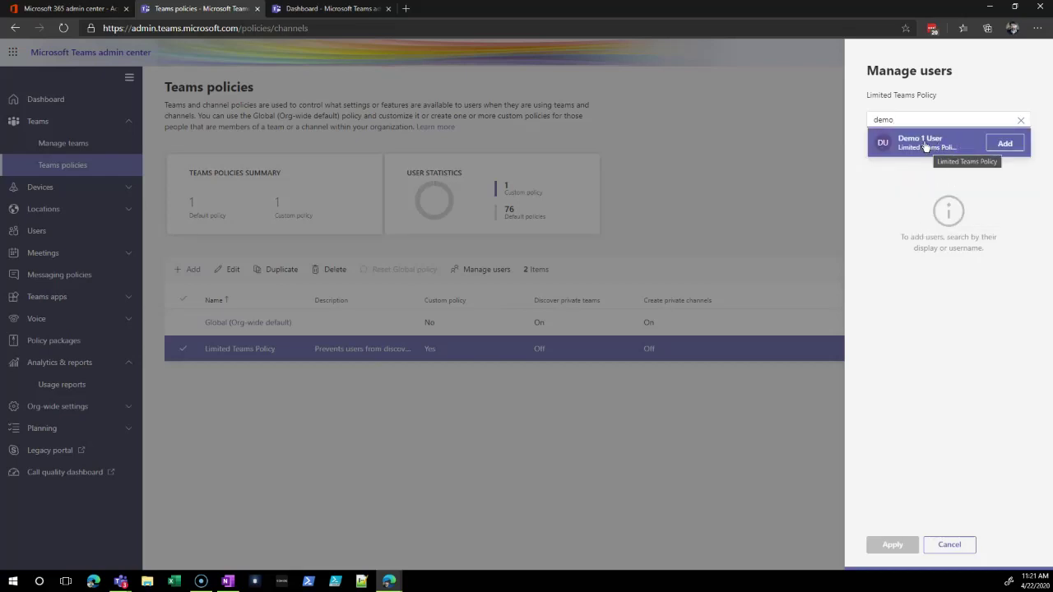
pyautogui.click(1005, 144)
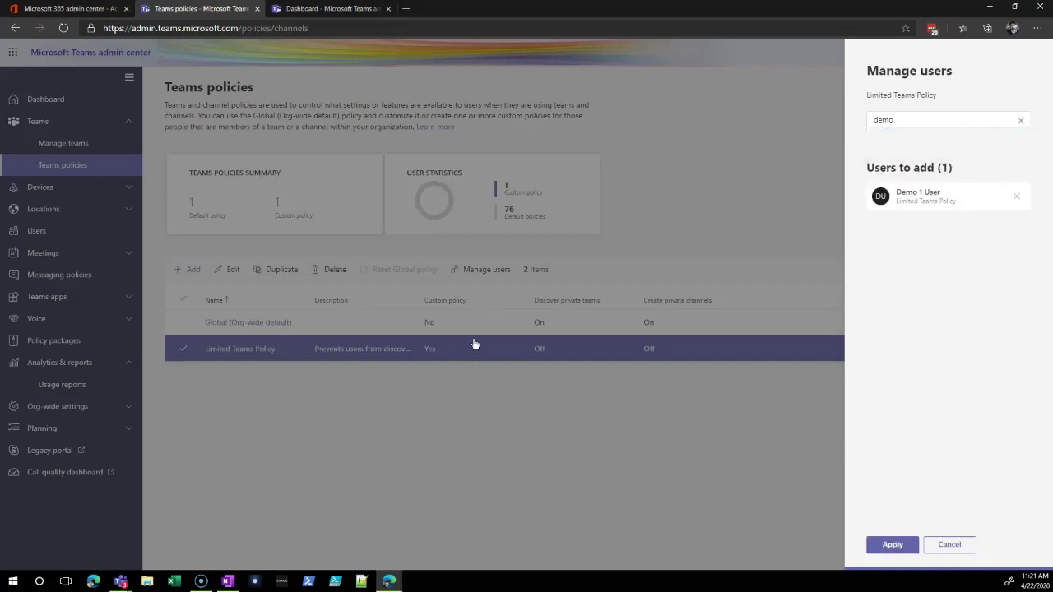
pyautogui.click(954, 546)
pyautogui.click(535, 330)
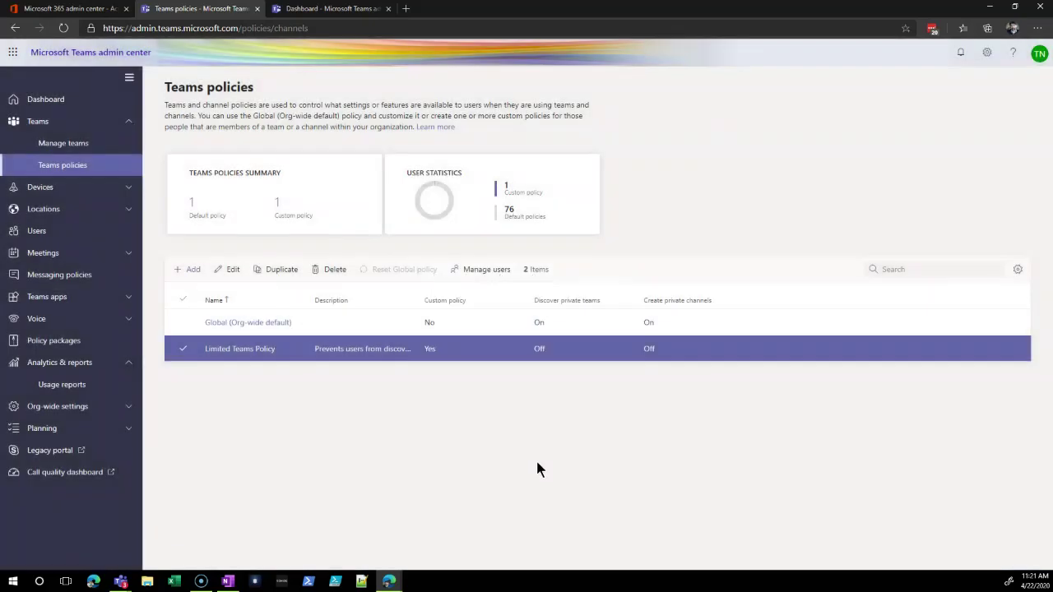
# Step: Review the managed Teams devices, covering all phones, user phones, conference phones and collaboration bars
pyautogui.click(49, 196)
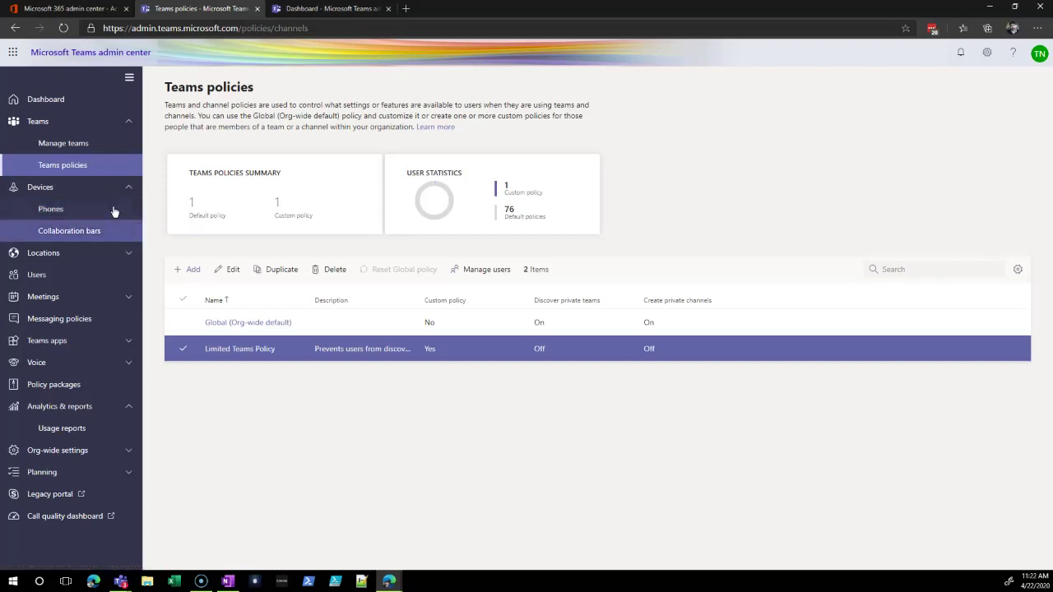
pyautogui.click(66, 216)
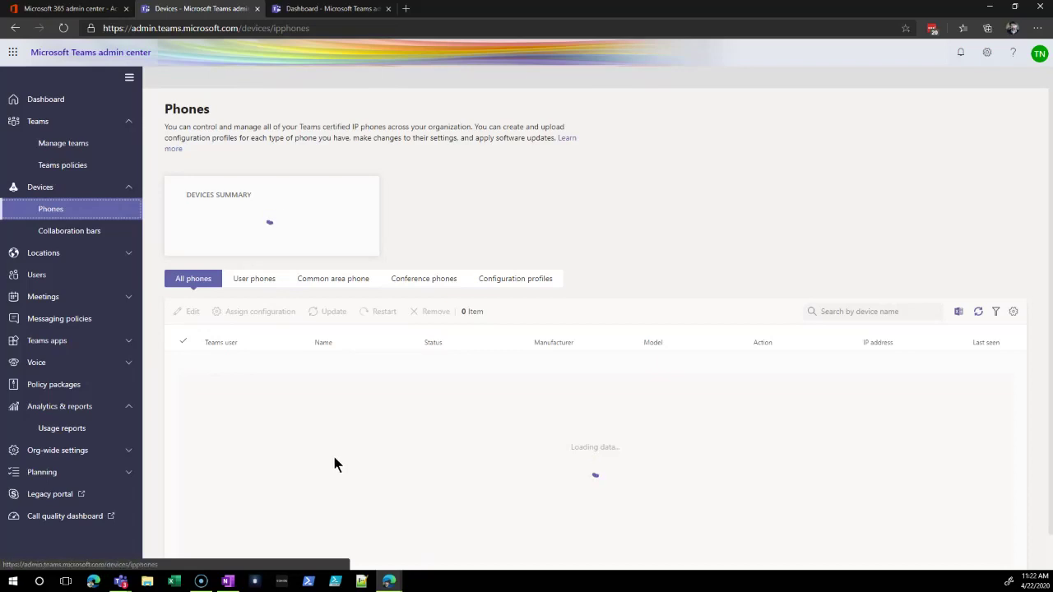
pyautogui.click(262, 282)
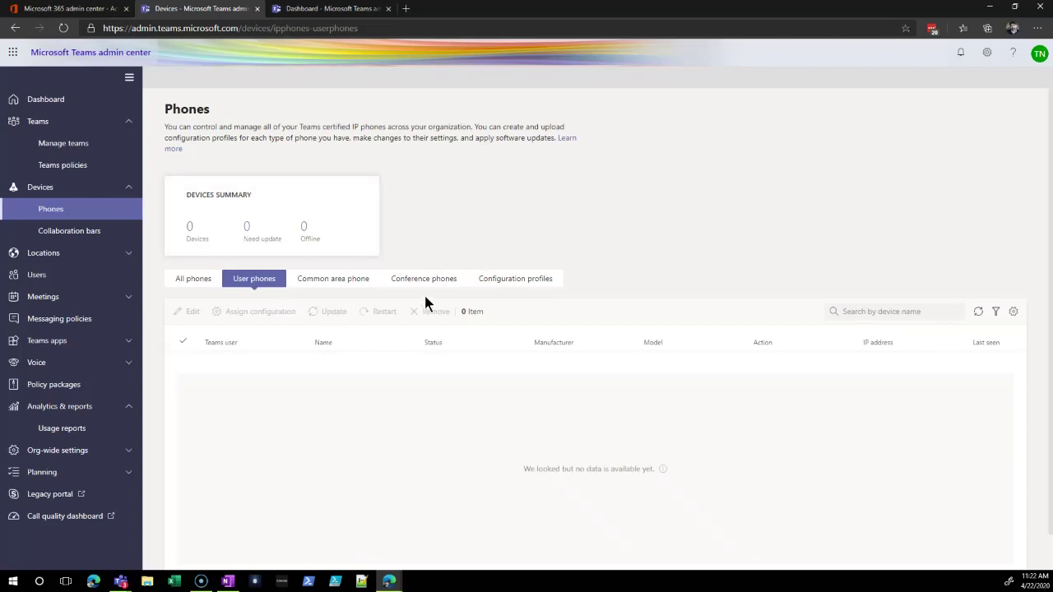
pyautogui.click(450, 279)
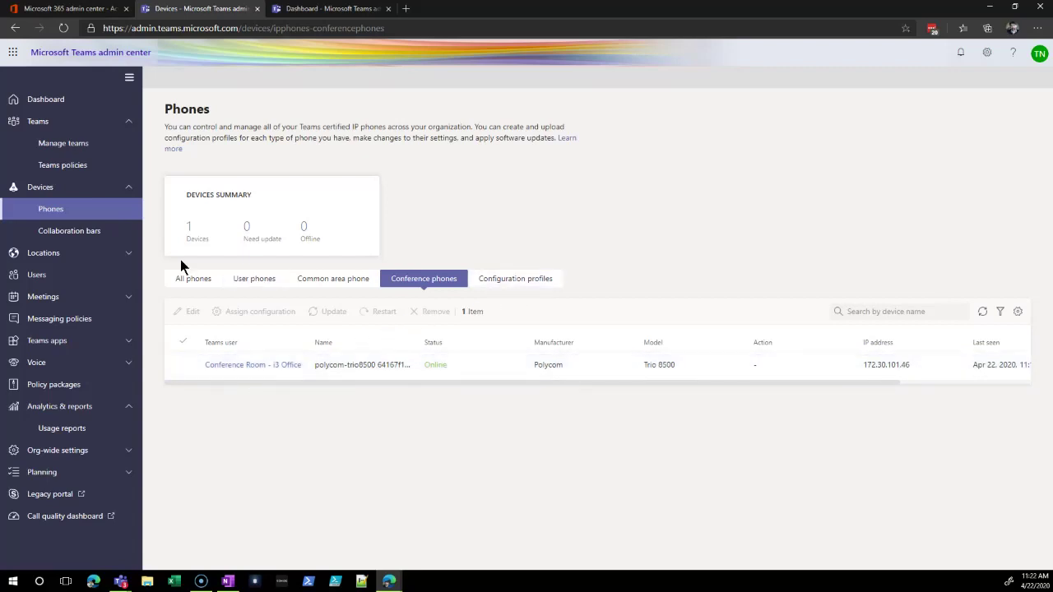
pyautogui.click(60, 235)
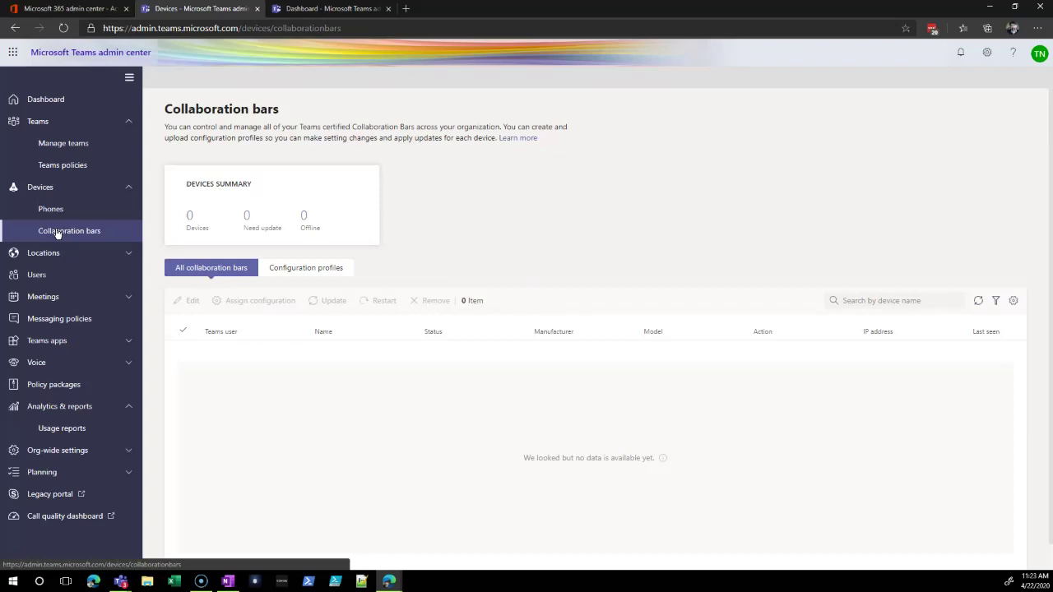
pyautogui.click(99, 231)
# Step: Review the organization's location settings for emergency addresses, reporting labels and network topology
pyautogui.click(58, 255)
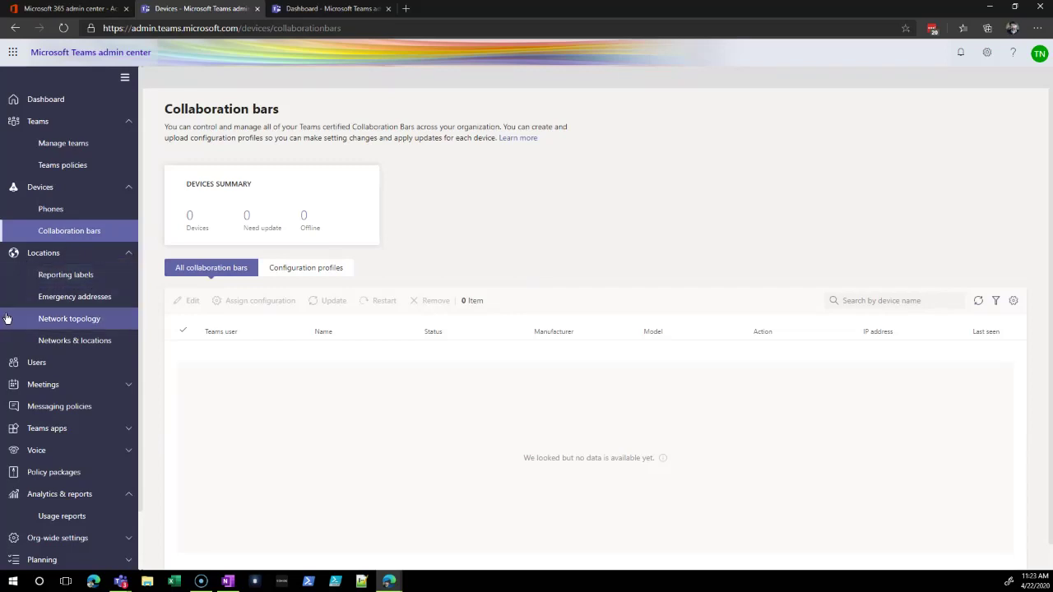
pyautogui.click(53, 301)
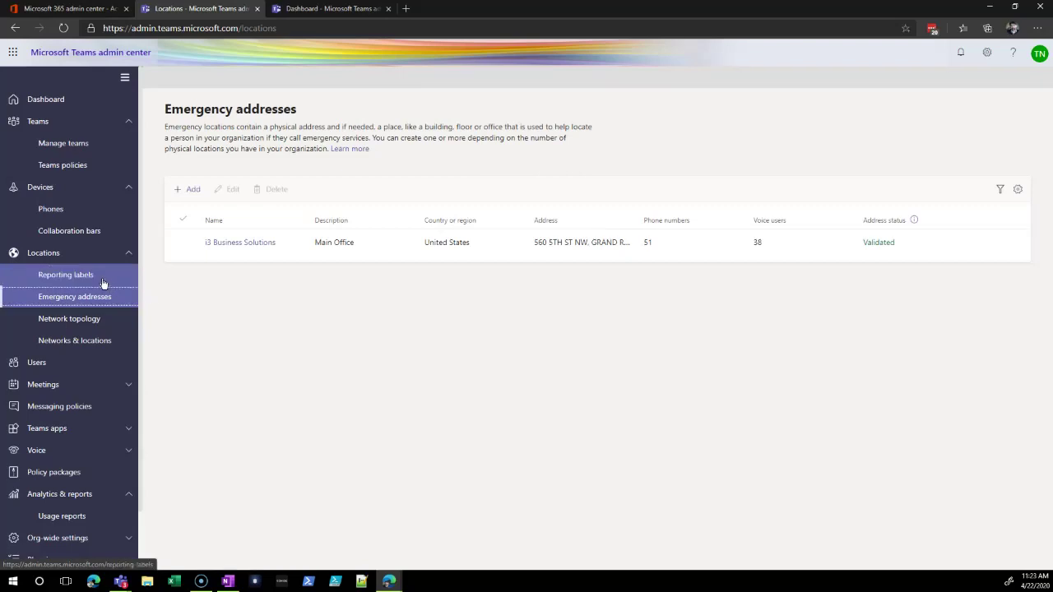
pyautogui.click(66, 275)
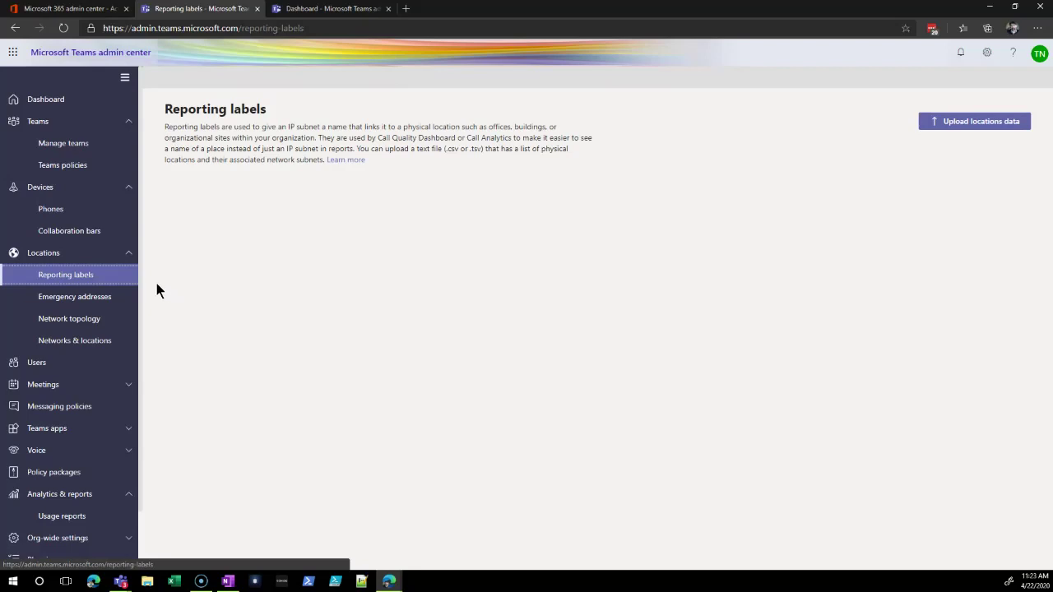
pyautogui.click(96, 321)
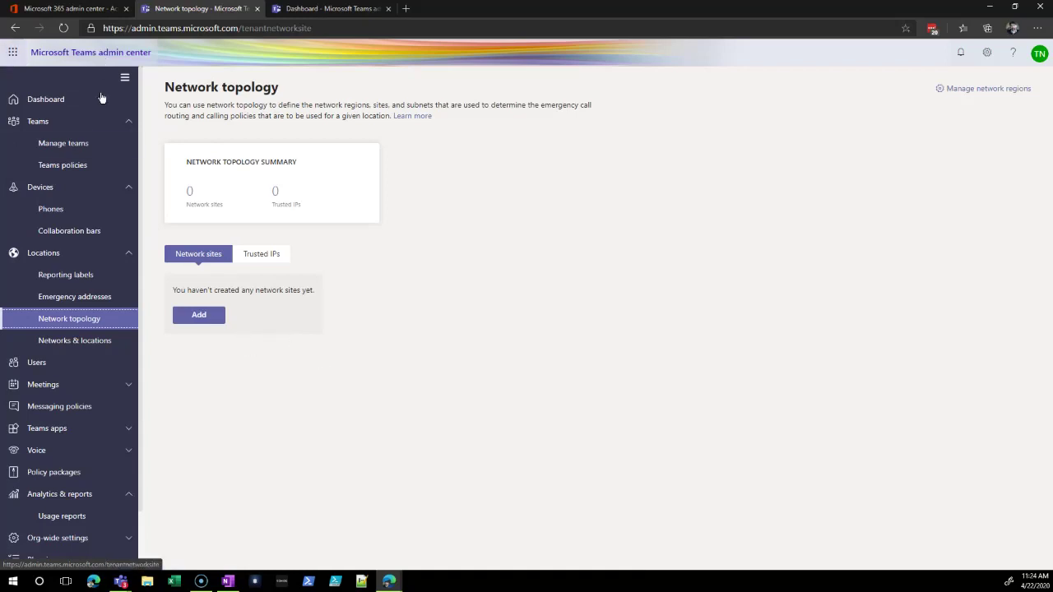
# Step: Open the Users page and look through the list of users with their phone numbers, policies and calling features
pyautogui.click(37, 365)
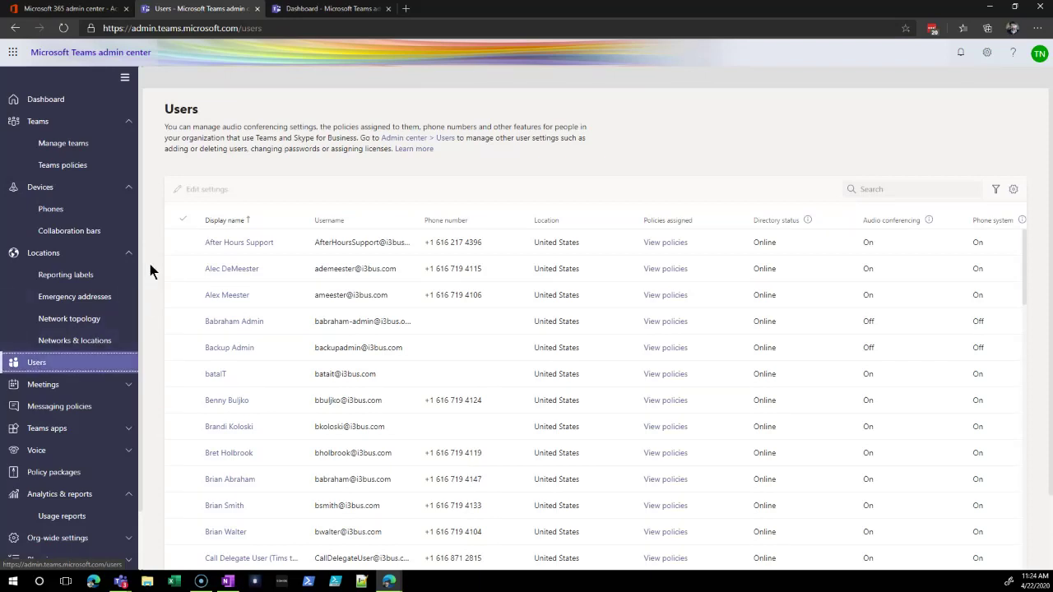
pyautogui.click(15, 373)
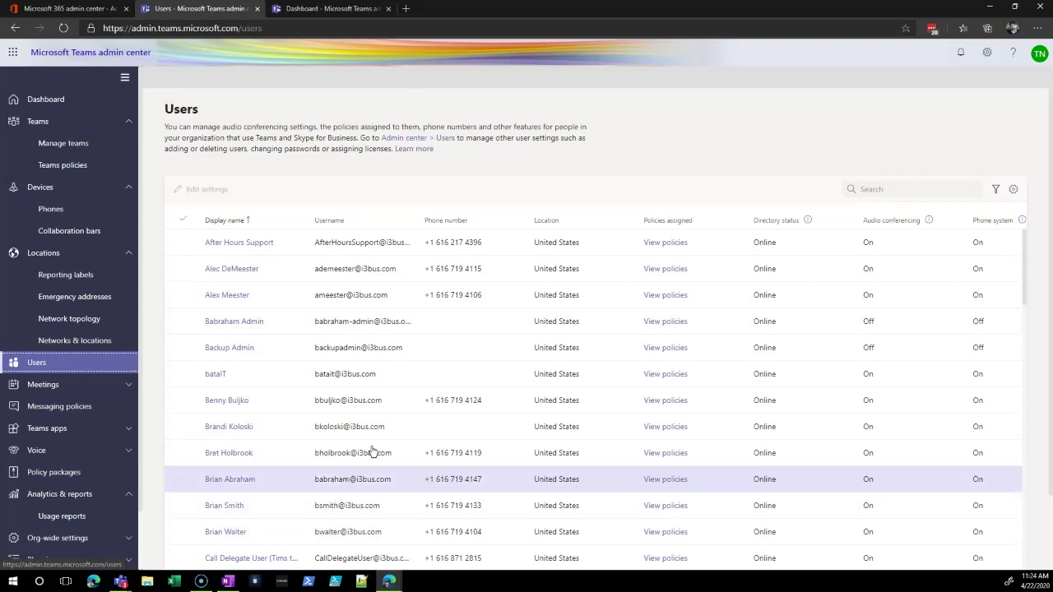
pyautogui.scroll(-1, 365, 500)
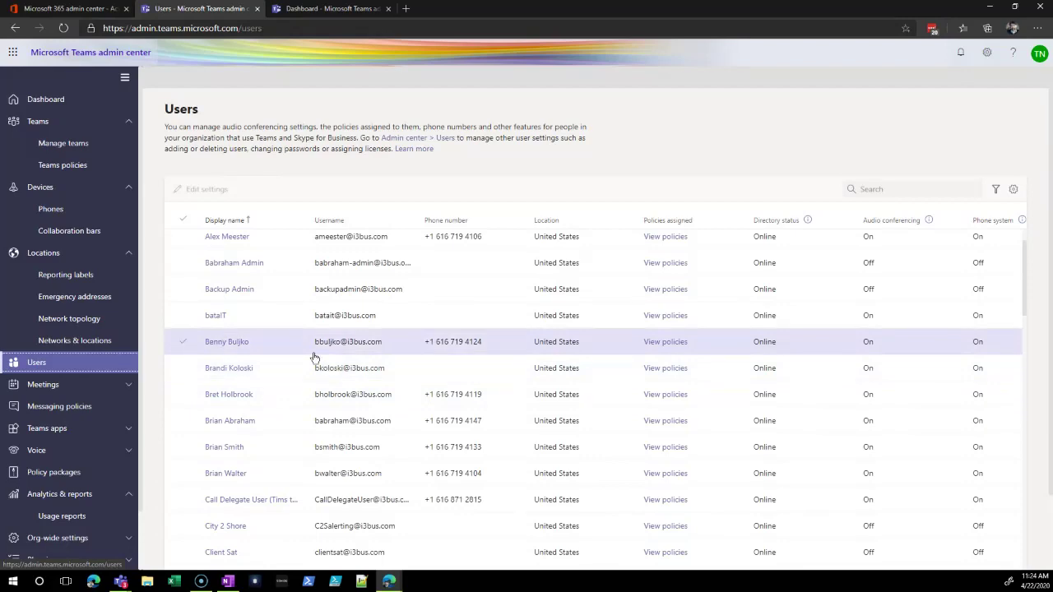
pyautogui.scroll(-1, 314, 358)
pyautogui.scroll(-10, 329, 464)
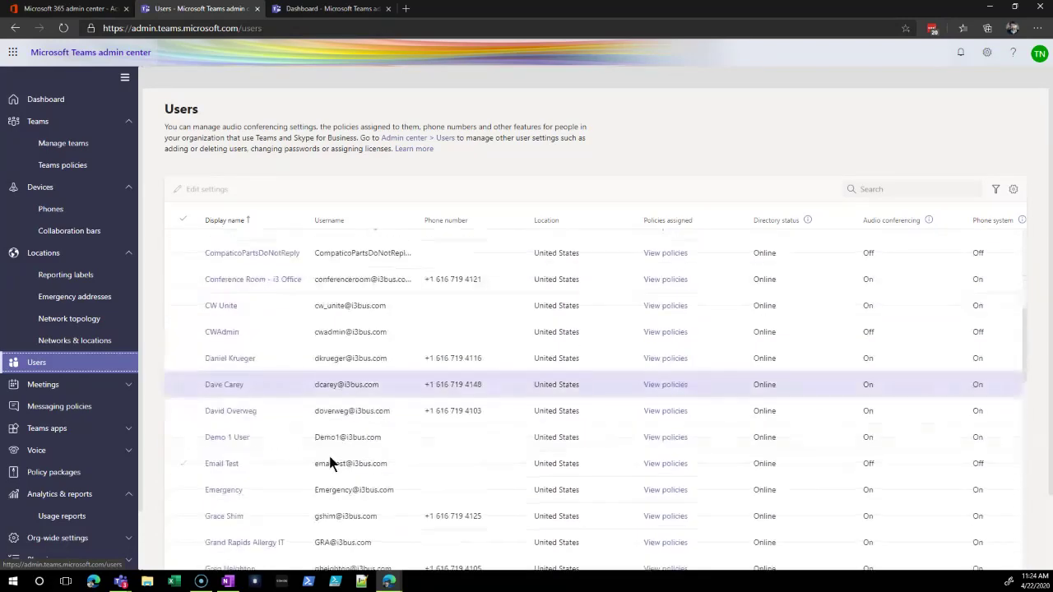
pyautogui.scroll(-10, 329, 454)
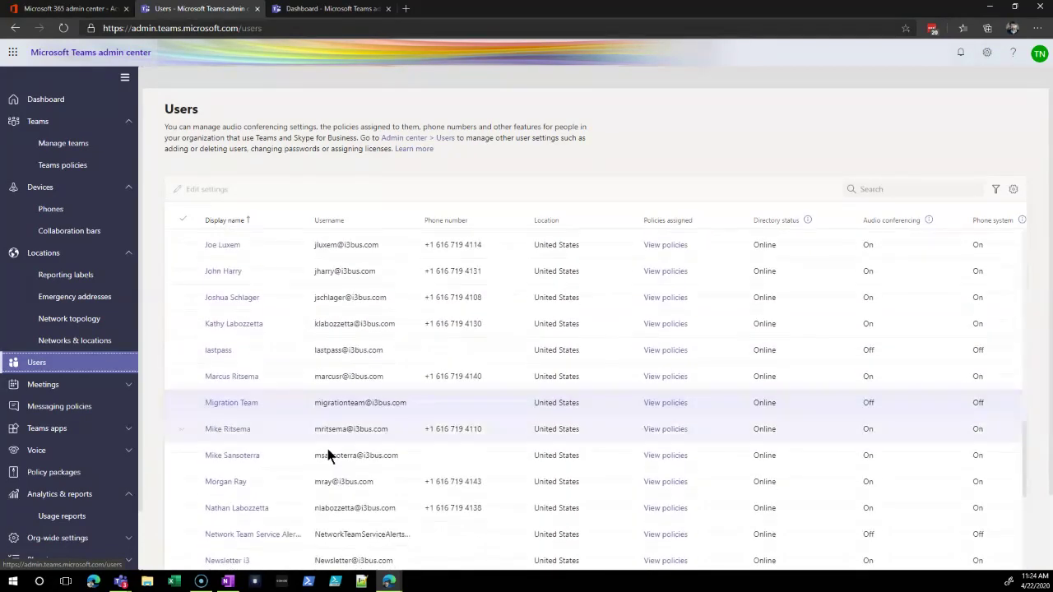
pyautogui.scroll(-10, 329, 450)
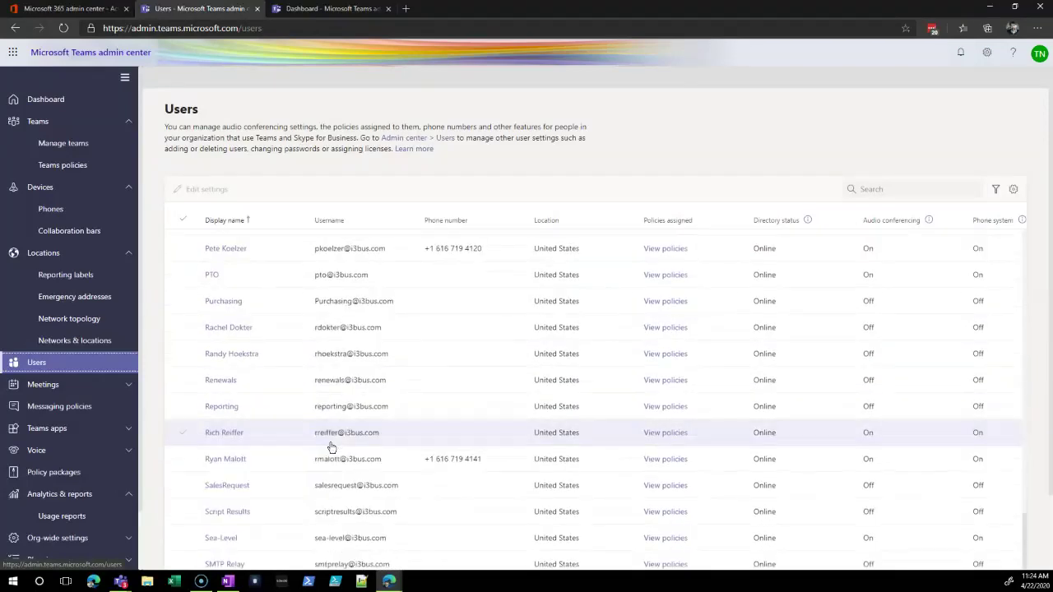
# Step: Open a user's profile and review its account details, voice settings, call history and assigned policies
pyautogui.click(223, 528)
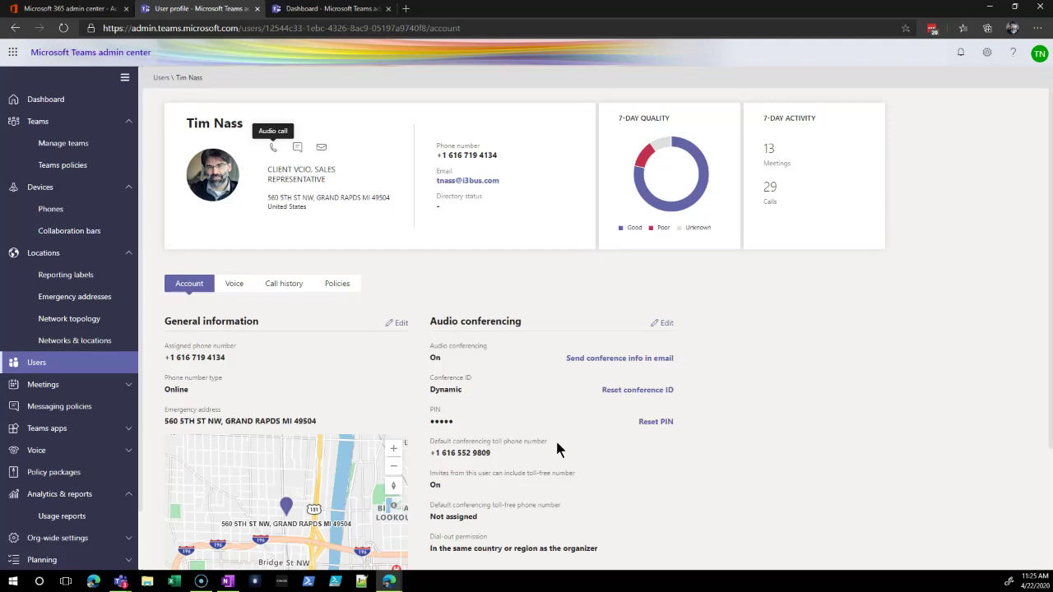
pyautogui.scroll(-2, 695, 485)
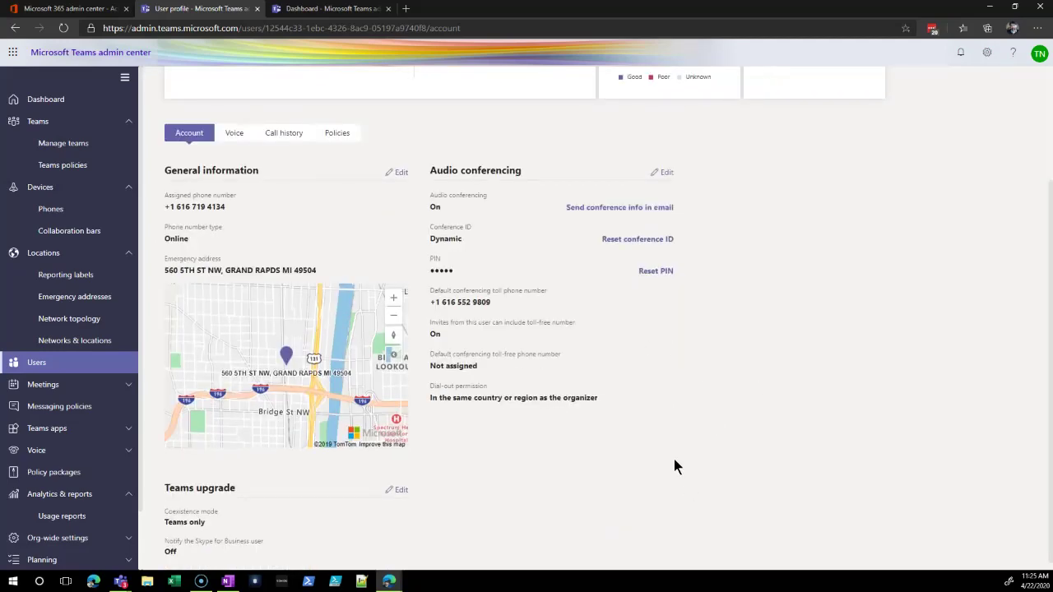
pyautogui.scroll(2, 674, 461)
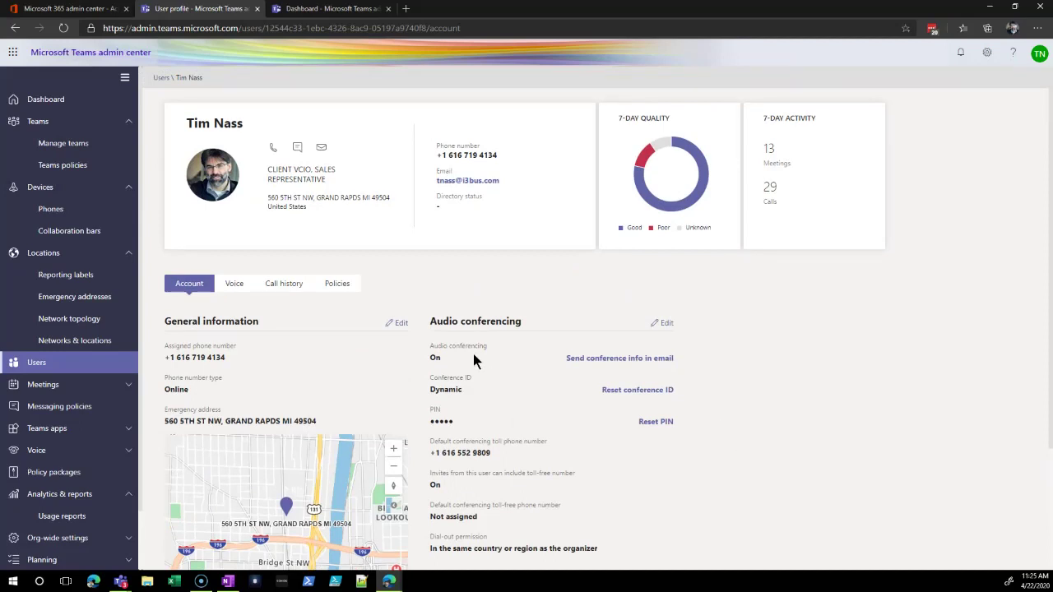
pyautogui.click(234, 285)
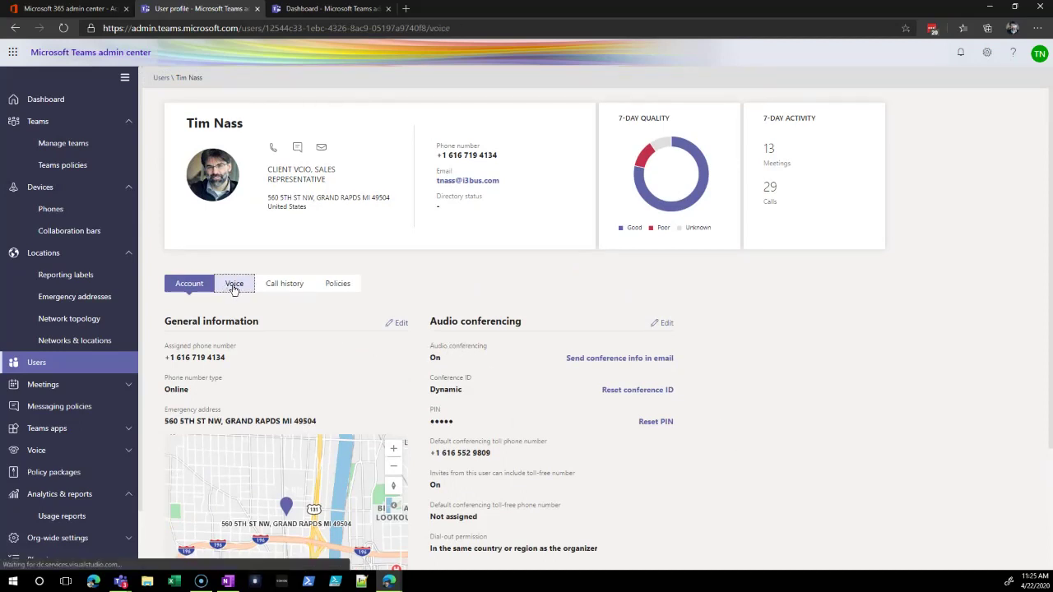
pyautogui.click(296, 283)
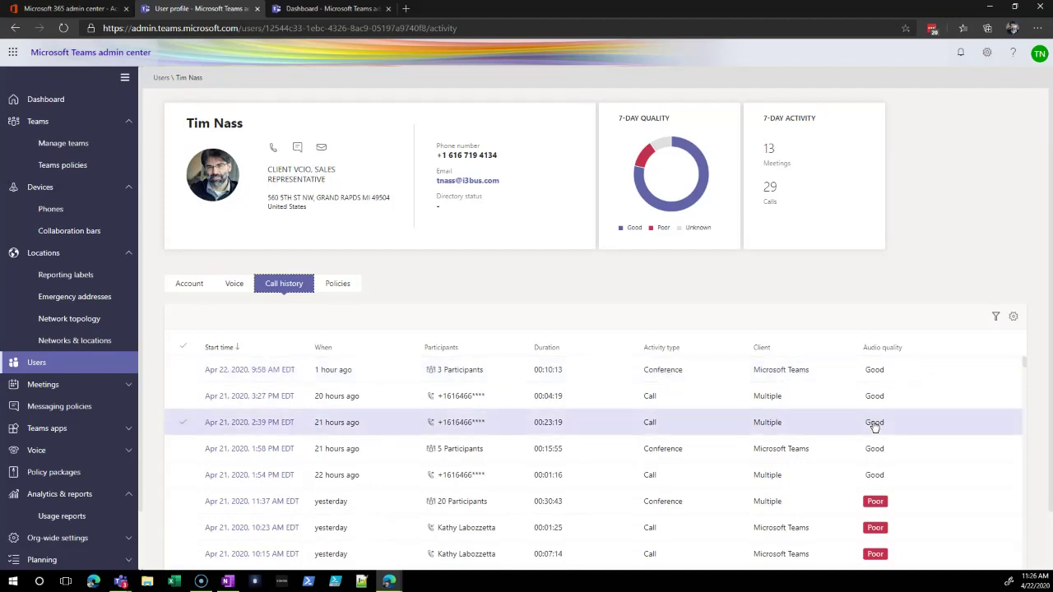
pyautogui.scroll(-3, 875, 424)
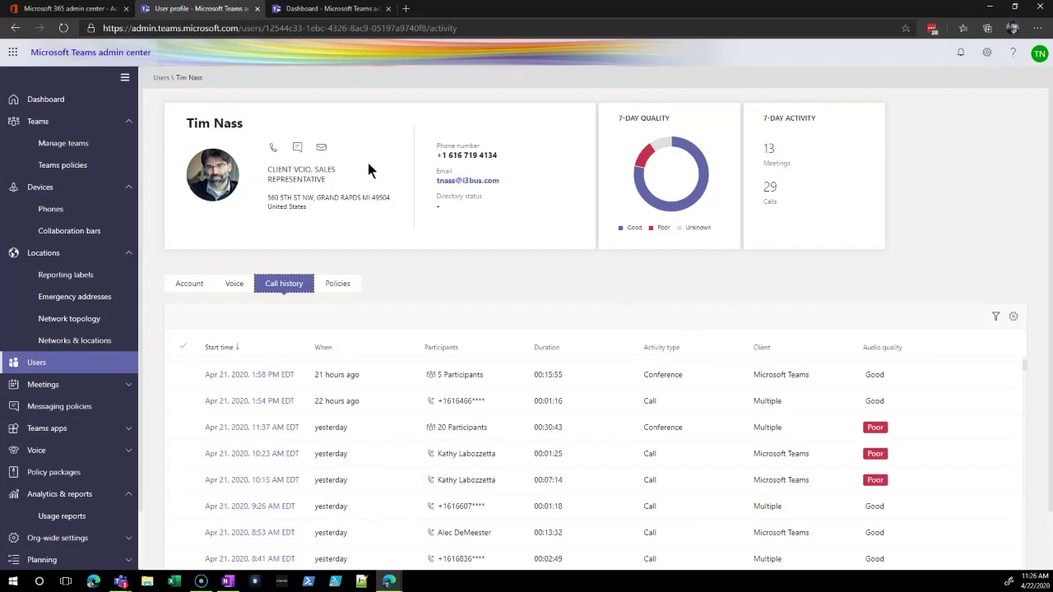
pyautogui.click(329, 285)
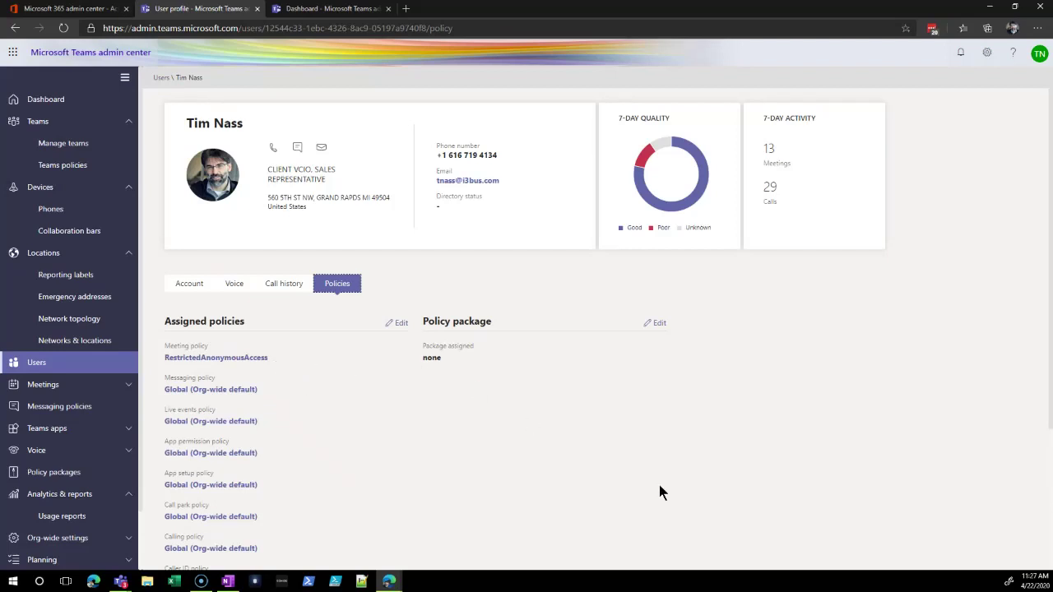
# Step: Open the Global (Org-wide default) meeting policy and review its general, audio and video, and content sharing settings
pyautogui.click(128, 387)
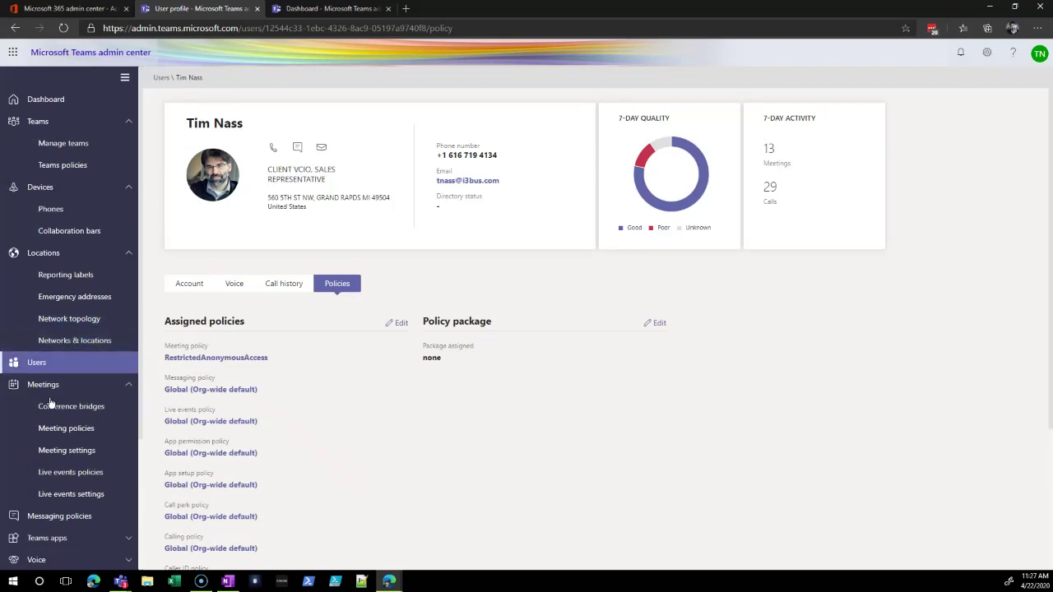
pyautogui.click(47, 434)
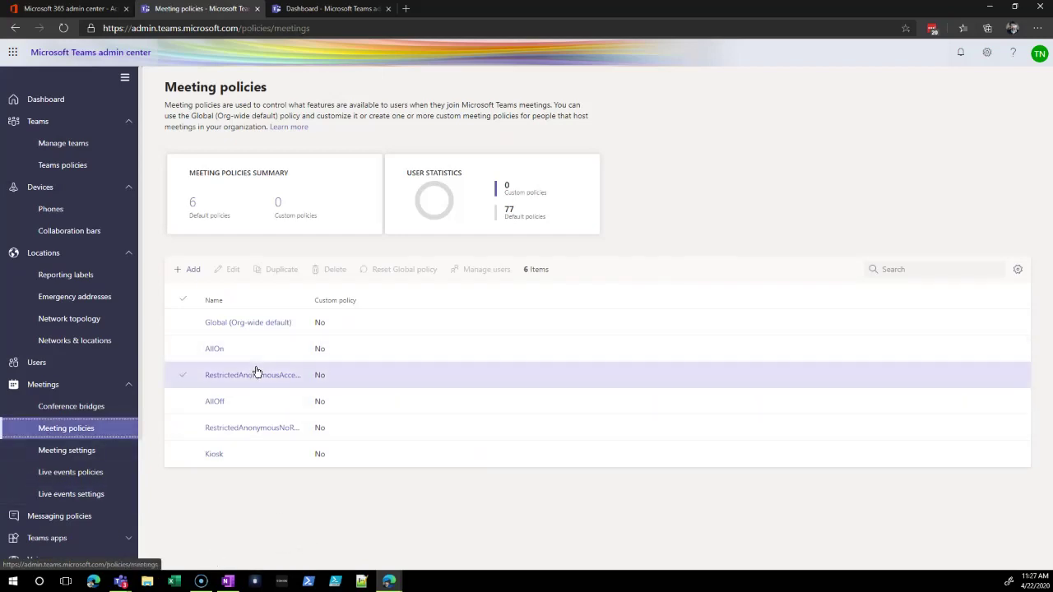
pyautogui.click(276, 324)
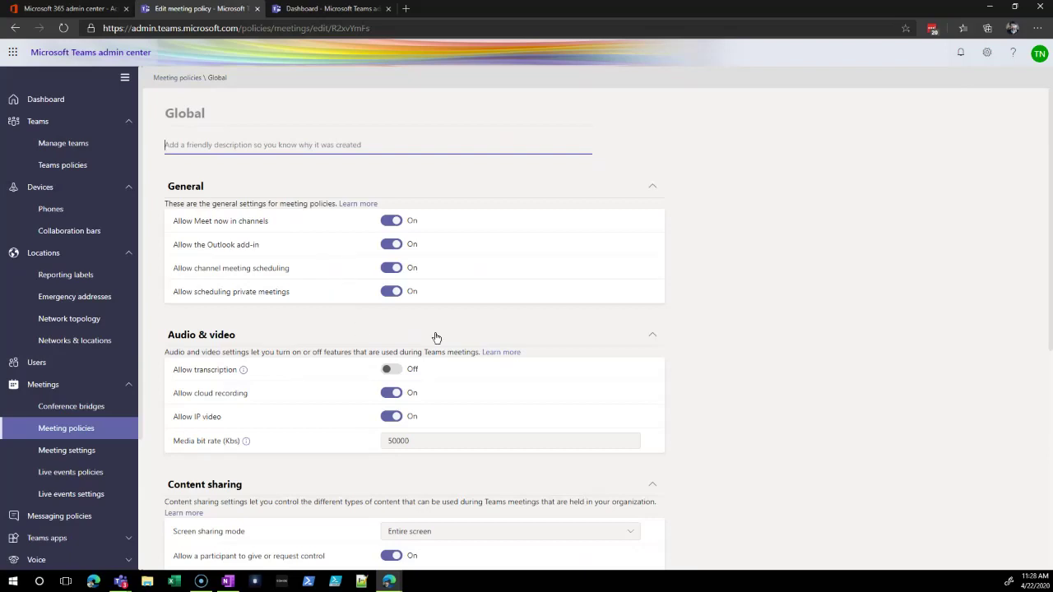
pyautogui.scroll(-1, 554, 383)
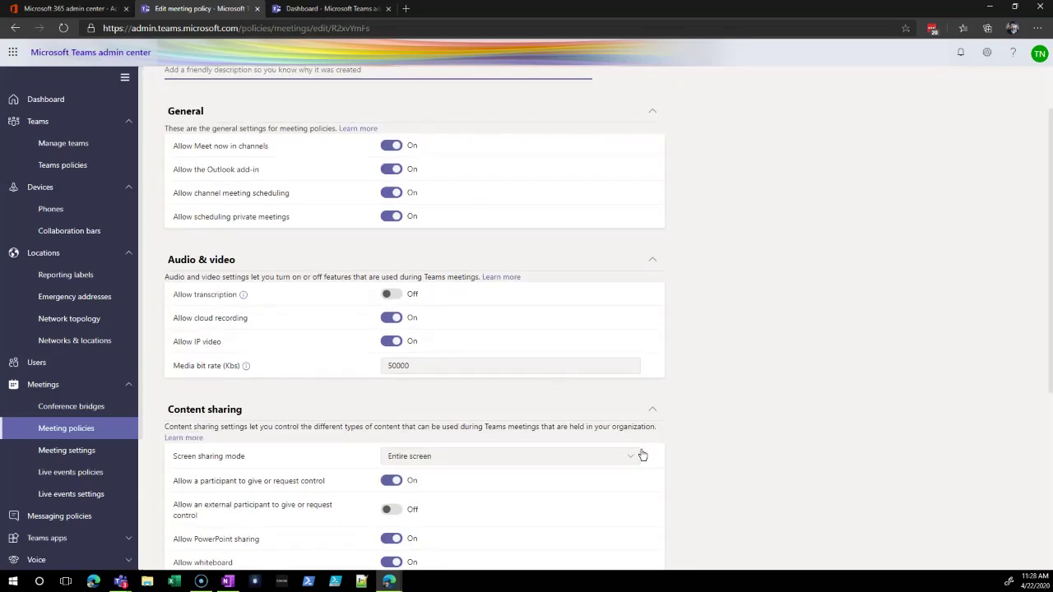
pyautogui.scroll(-1, 628, 429)
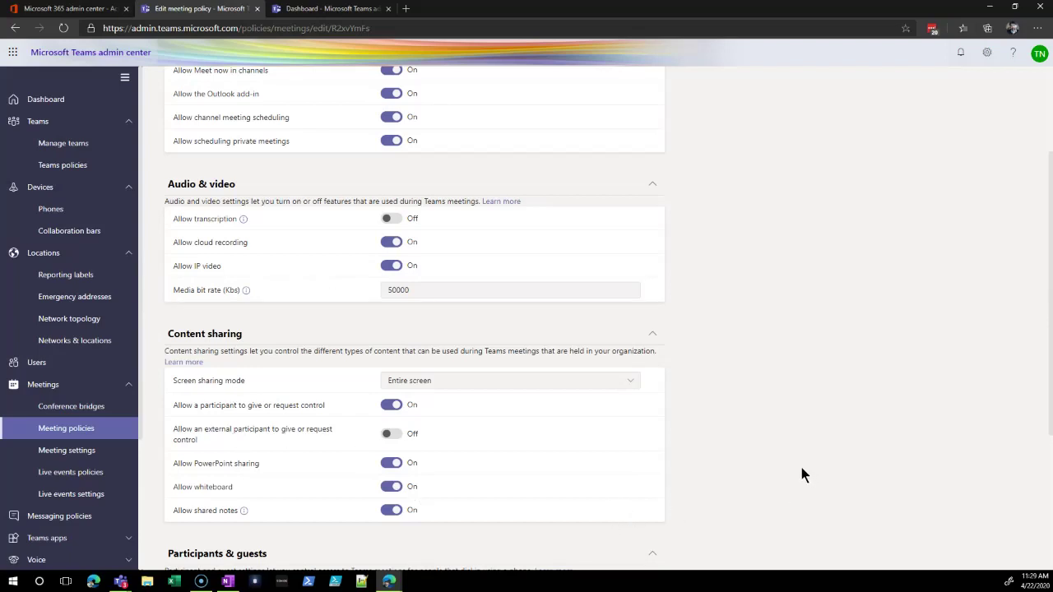
pyautogui.scroll(-3, 802, 473)
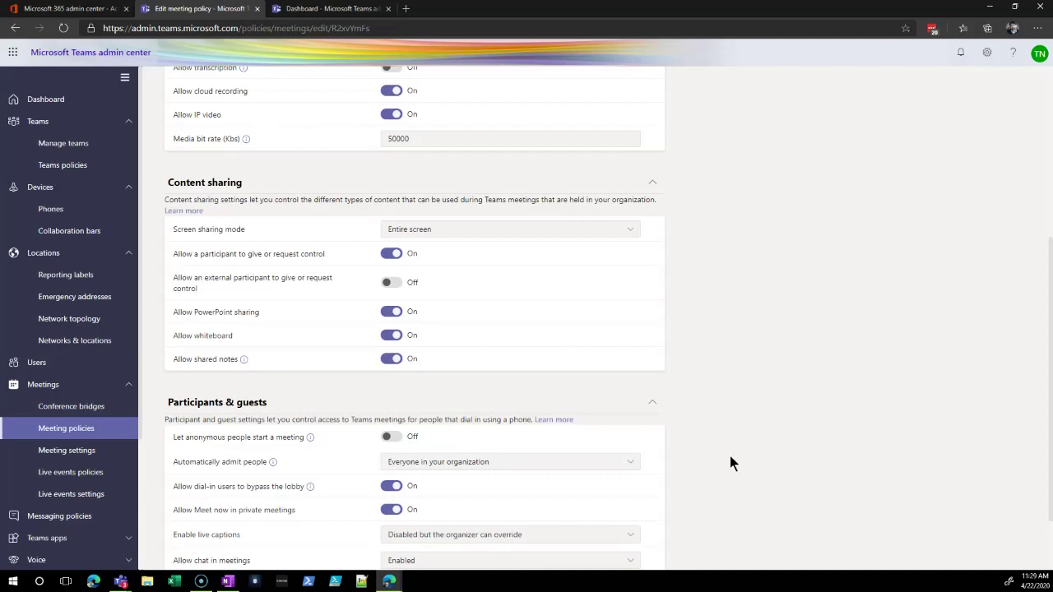
# Step: Check the available screen sharing modes in the Global meeting policy and review its participants and guests settings
pyautogui.click(634, 234)
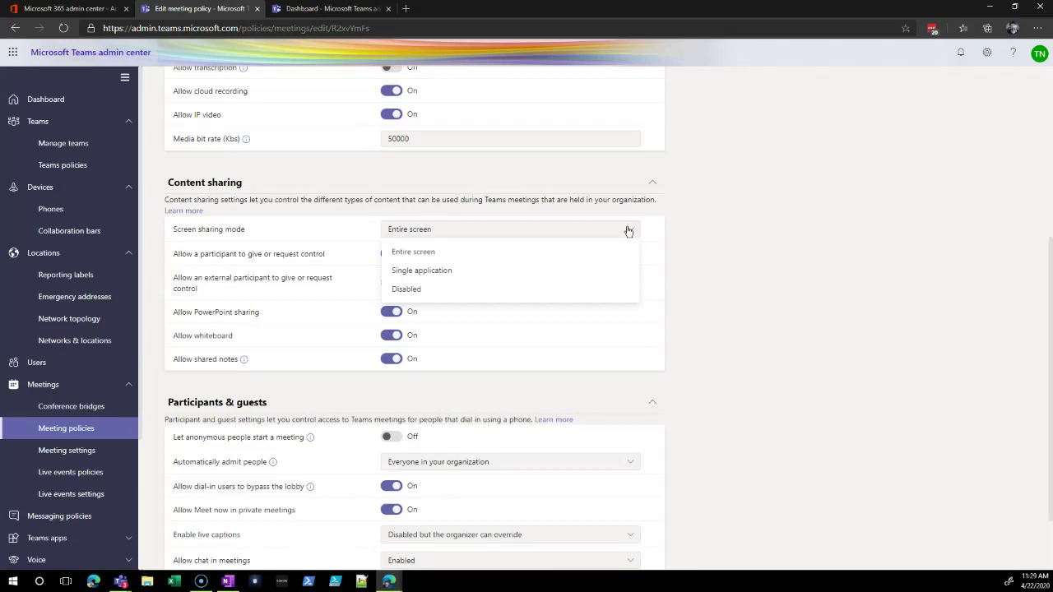
pyautogui.click(498, 229)
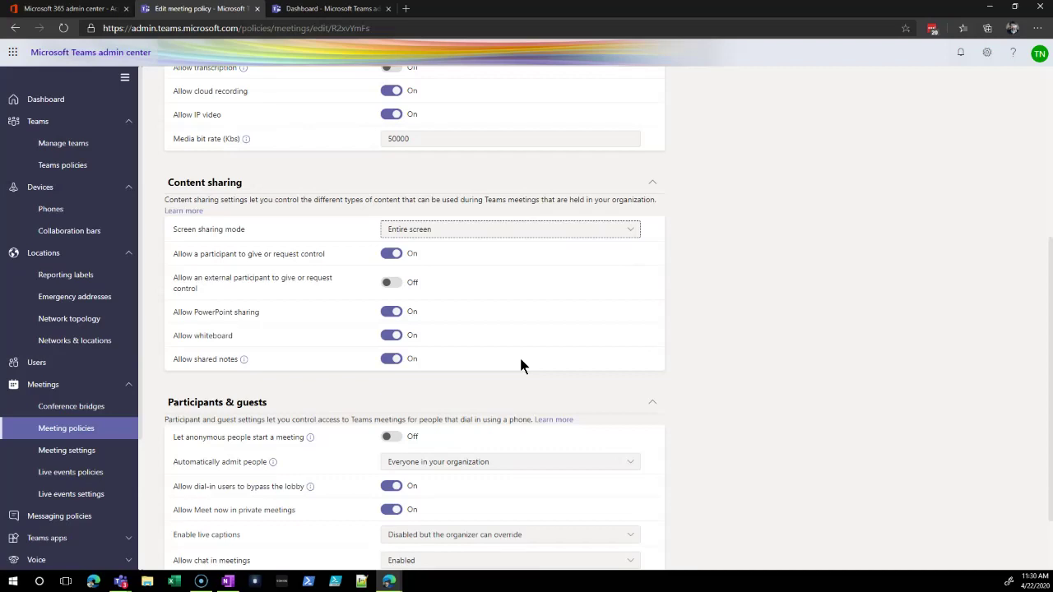
pyautogui.scroll(-1, 726, 437)
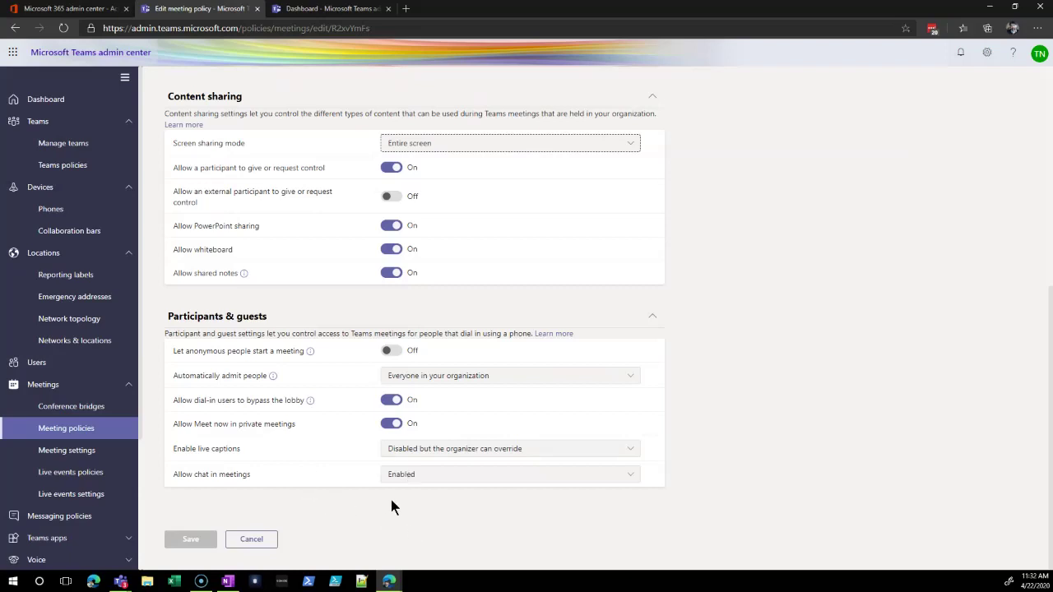
pyautogui.click(402, 528)
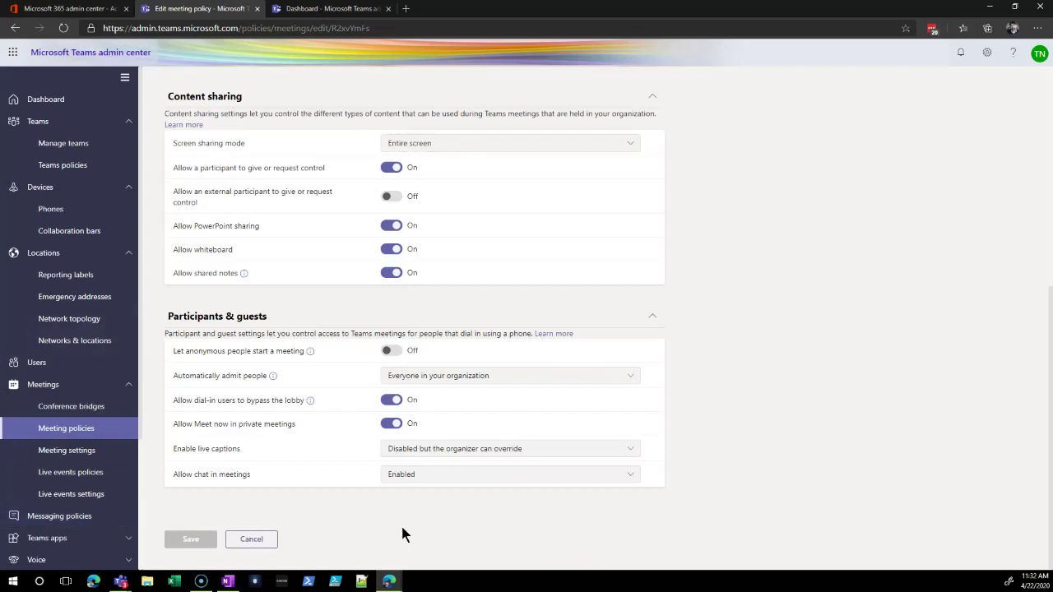
# Step: Review the organization's meeting settings, including a preview of the email invitation and the network port ranges
pyautogui.click(47, 454)
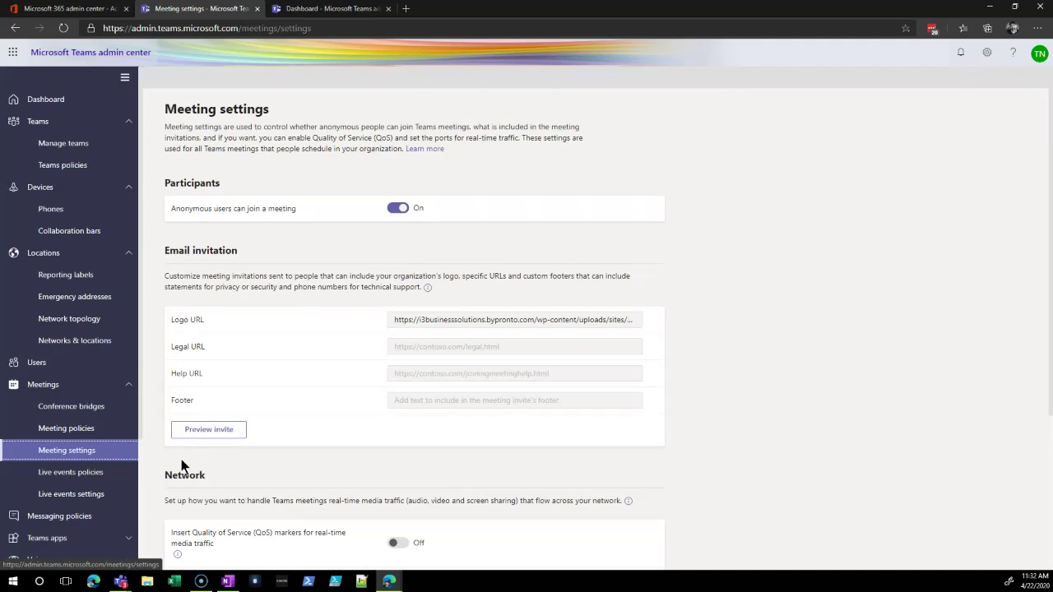
pyautogui.click(71, 455)
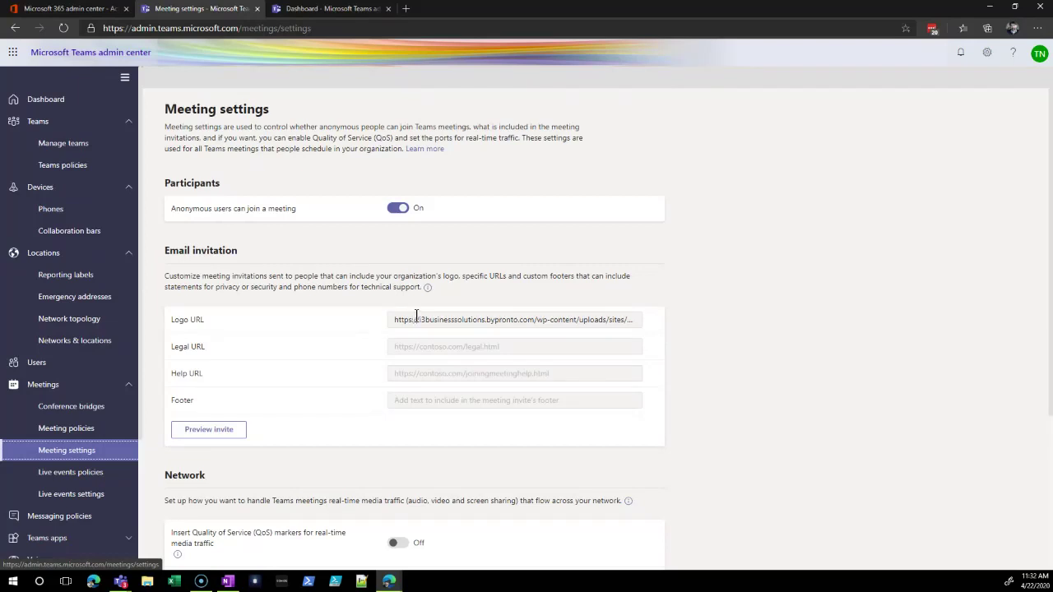
pyautogui.click(221, 429)
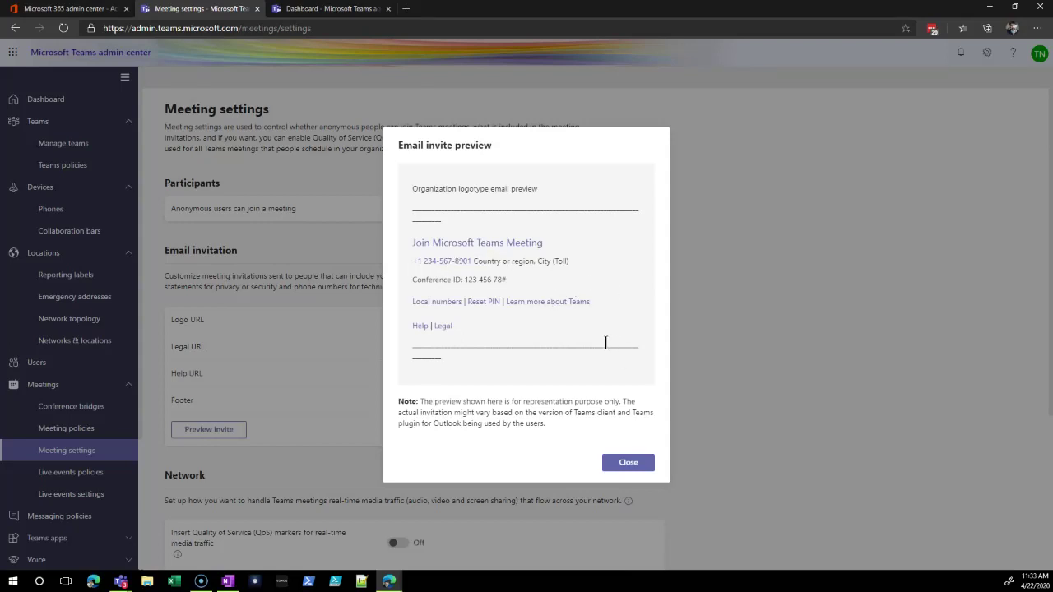
pyautogui.click(634, 460)
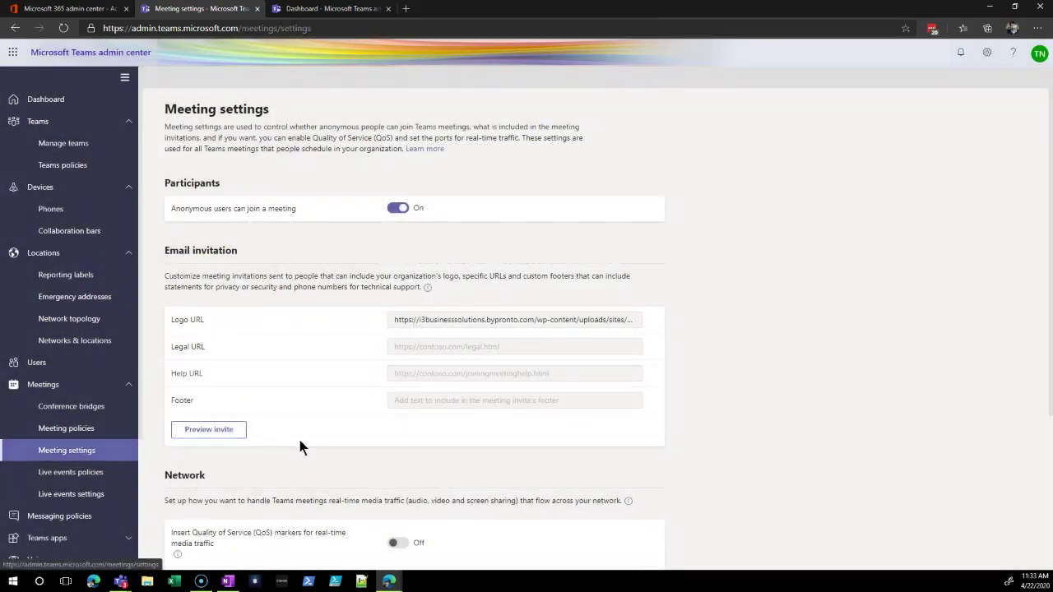
pyautogui.scroll(-3, 769, 380)
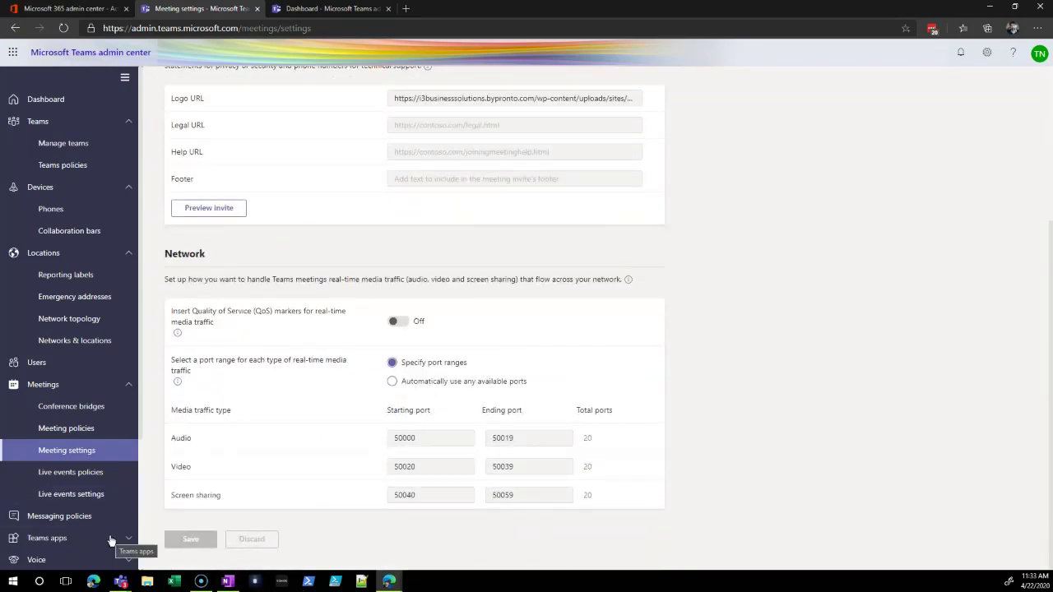
# Step: Open the Global (Org-wide default) messaging policy and review its chat, Giphy and message settings
pyautogui.scroll(-2, 98, 518)
pyautogui.click(48, 446)
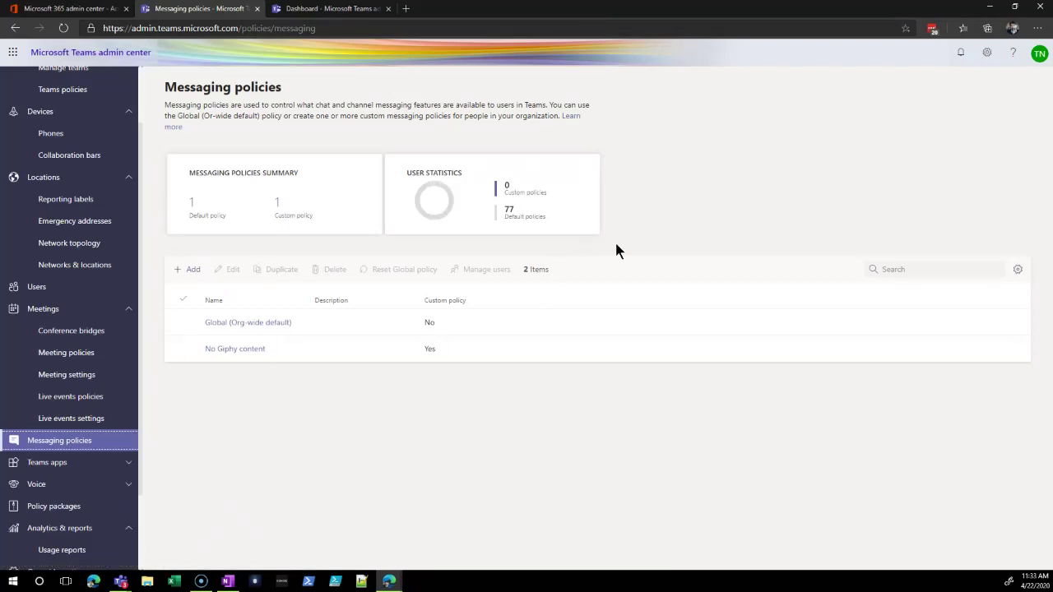
pyautogui.click(251, 323)
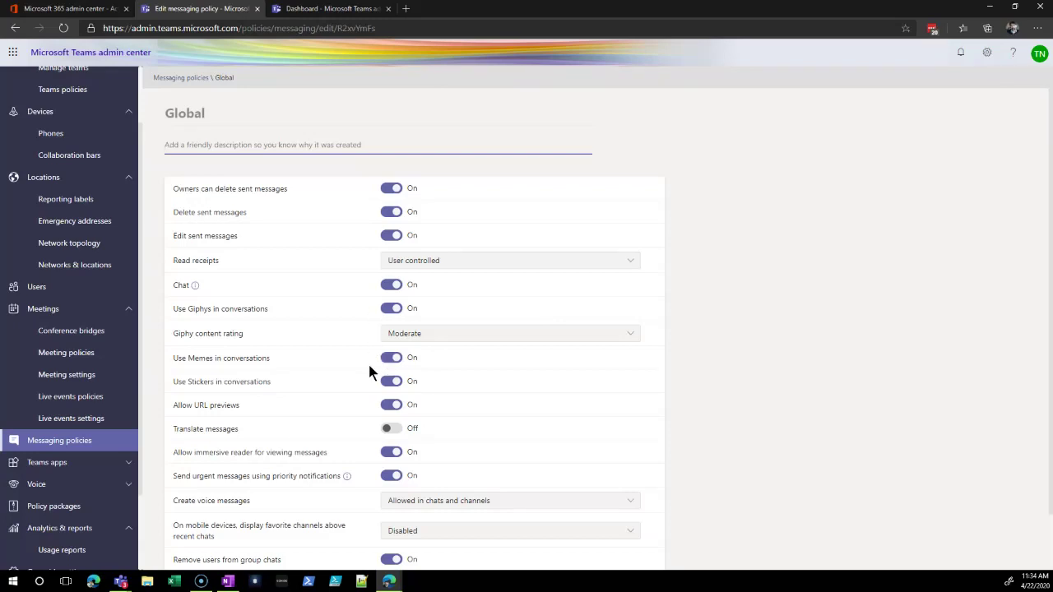
pyautogui.scroll(-2, 514, 463)
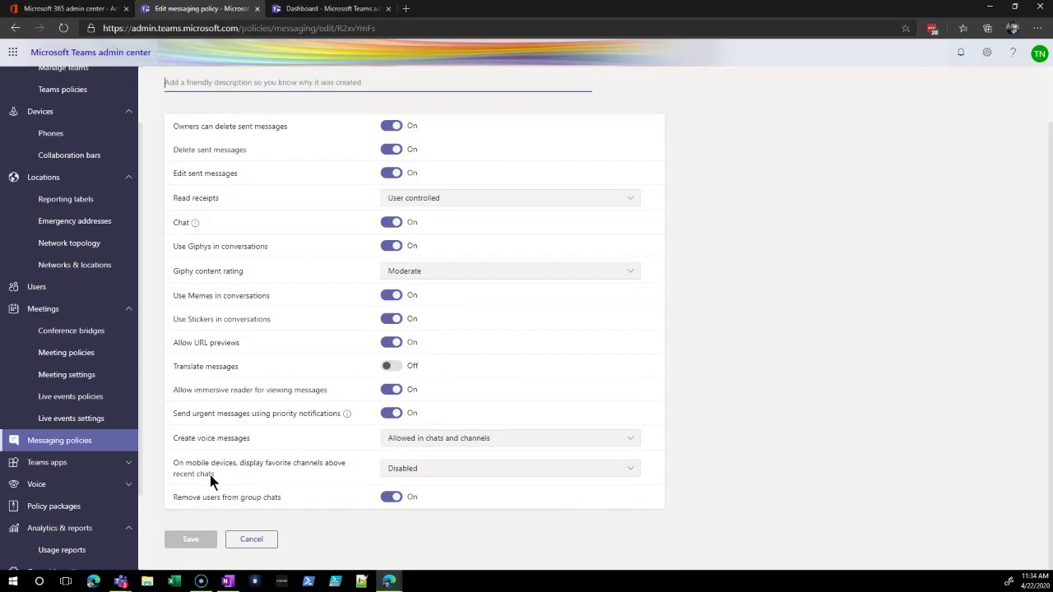
# Step: Open the Manage apps page for Teams apps and look through the list of apps available to the organization
pyautogui.click(33, 464)
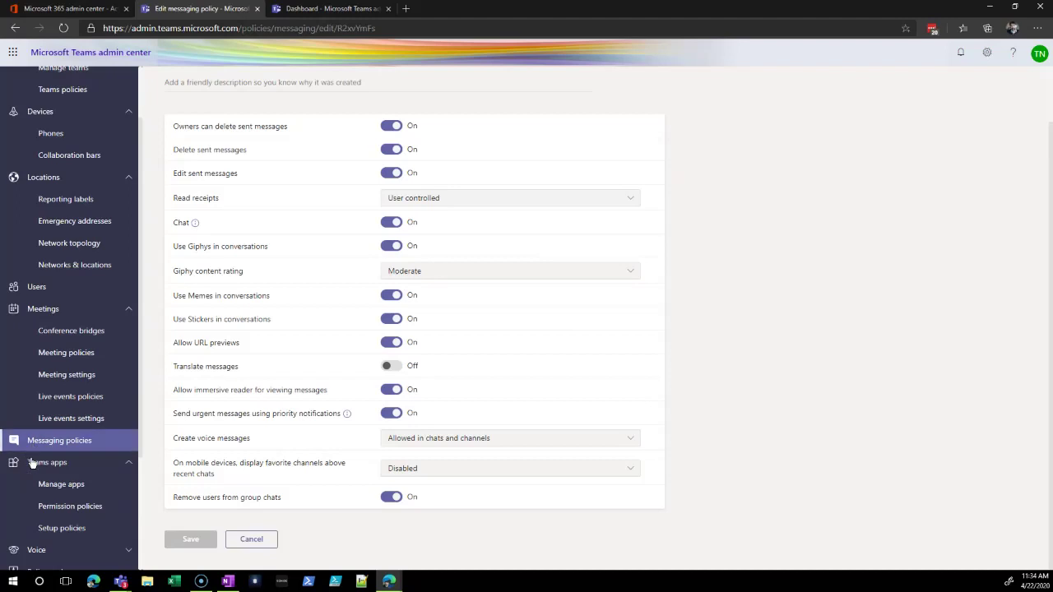
pyautogui.click(69, 491)
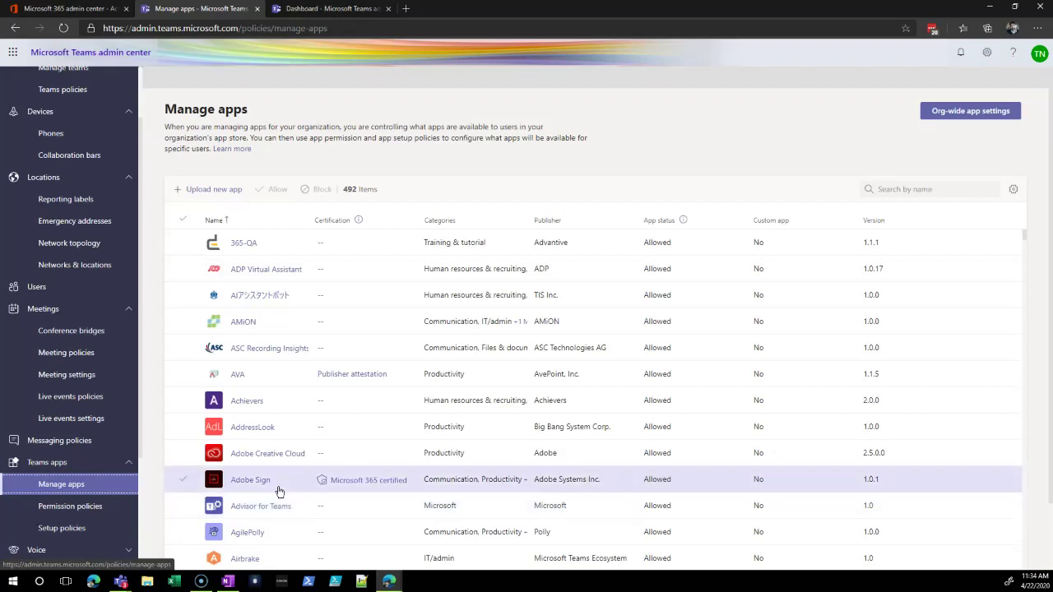
pyautogui.scroll(-2, 351, 530)
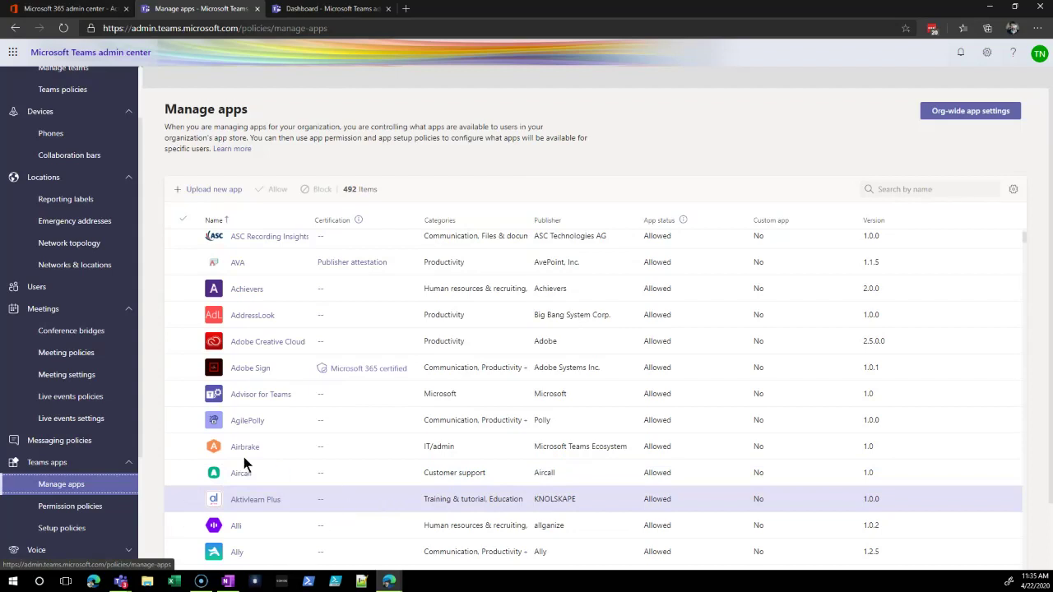
# Step: Open the Global app permission policy and check the allow and block options for third party apps and tenant apps
pyautogui.click(59, 508)
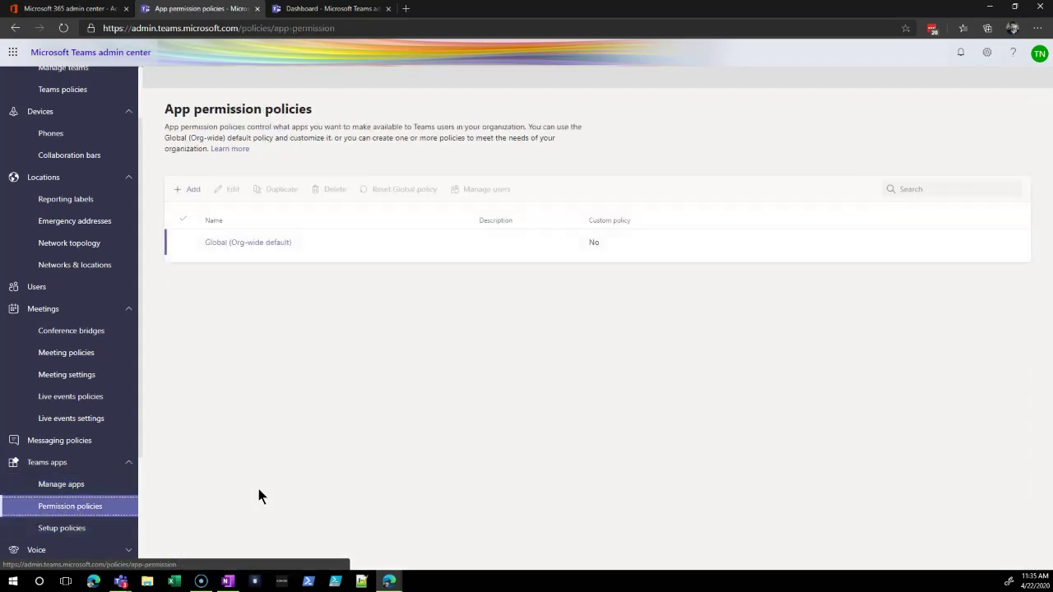
pyautogui.click(255, 242)
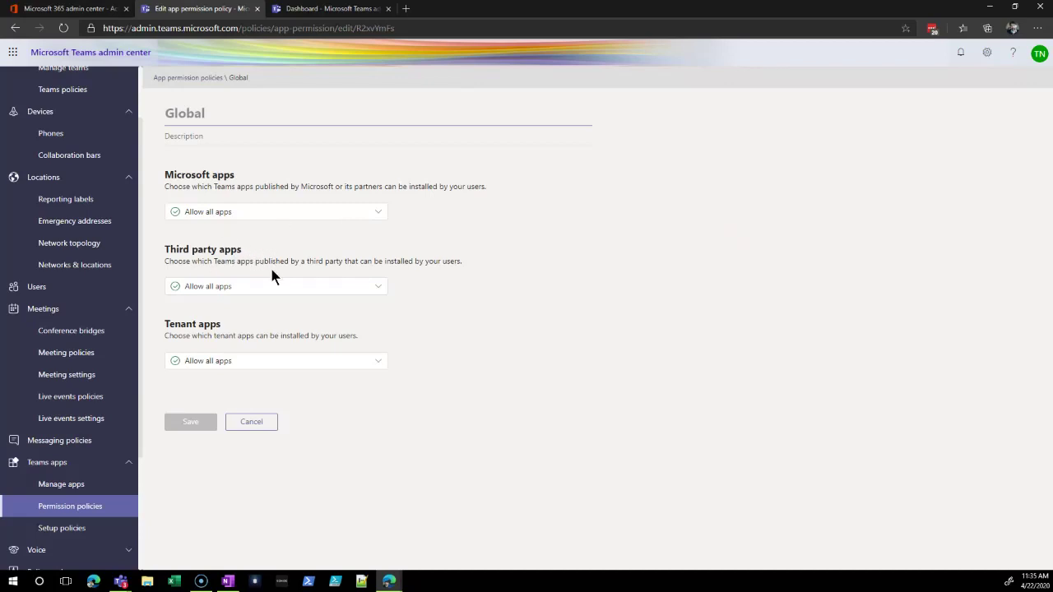
pyautogui.click(327, 290)
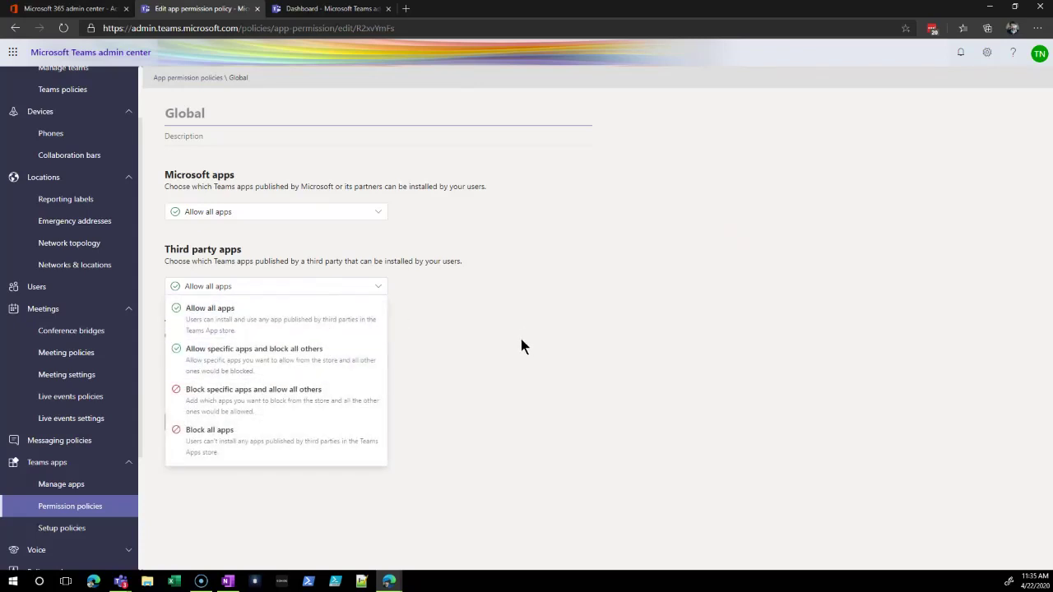
pyautogui.press('Escape')
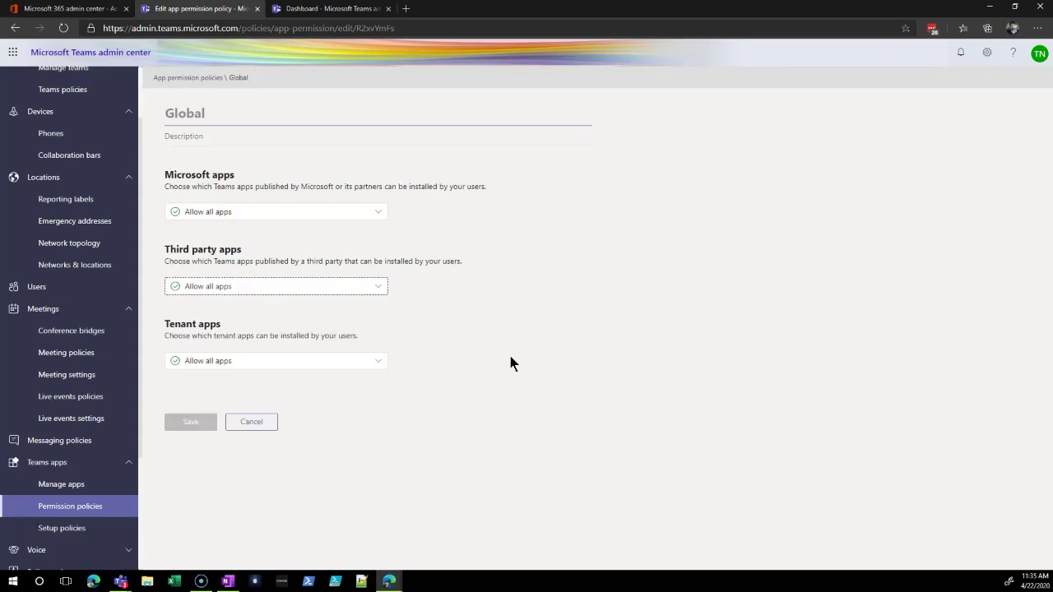
pyautogui.click(378, 362)
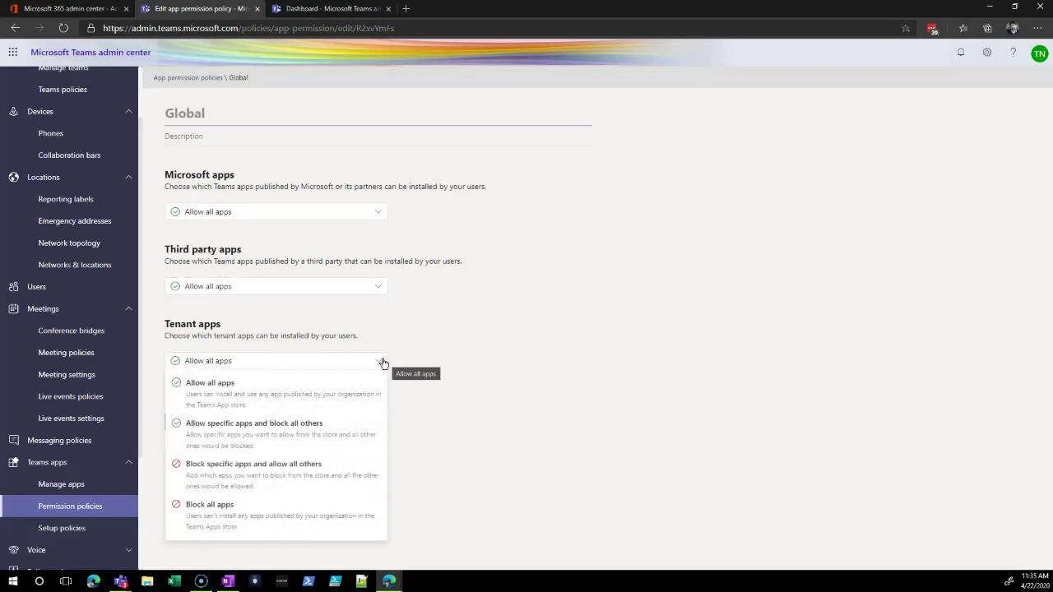
pyautogui.click(503, 340)
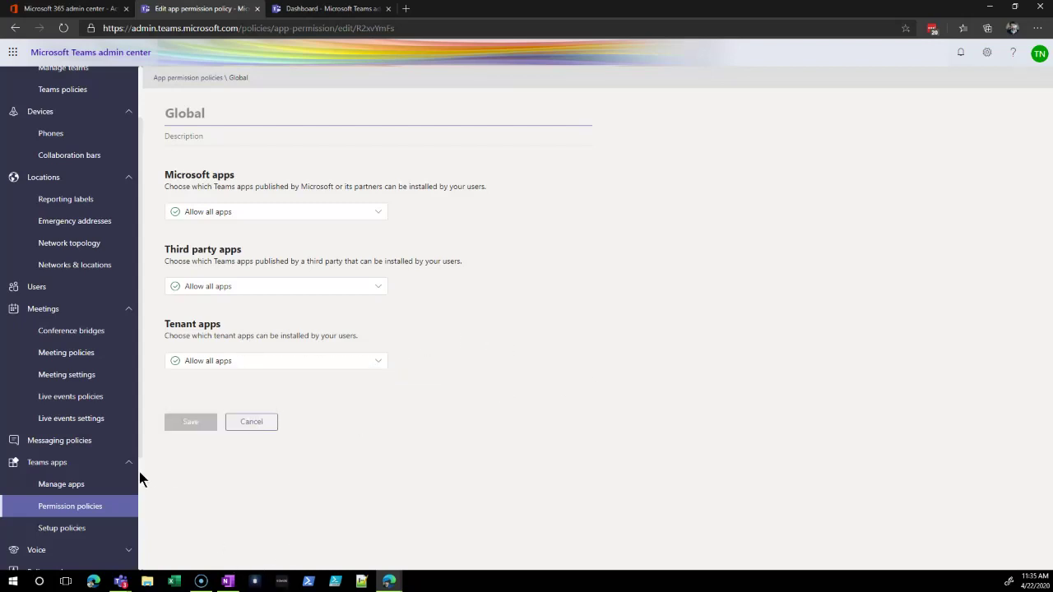
# Step: Review the org-wide external access settings and the guest access settings for calling, meeting and messaging
pyautogui.scroll(-2, 74, 518)
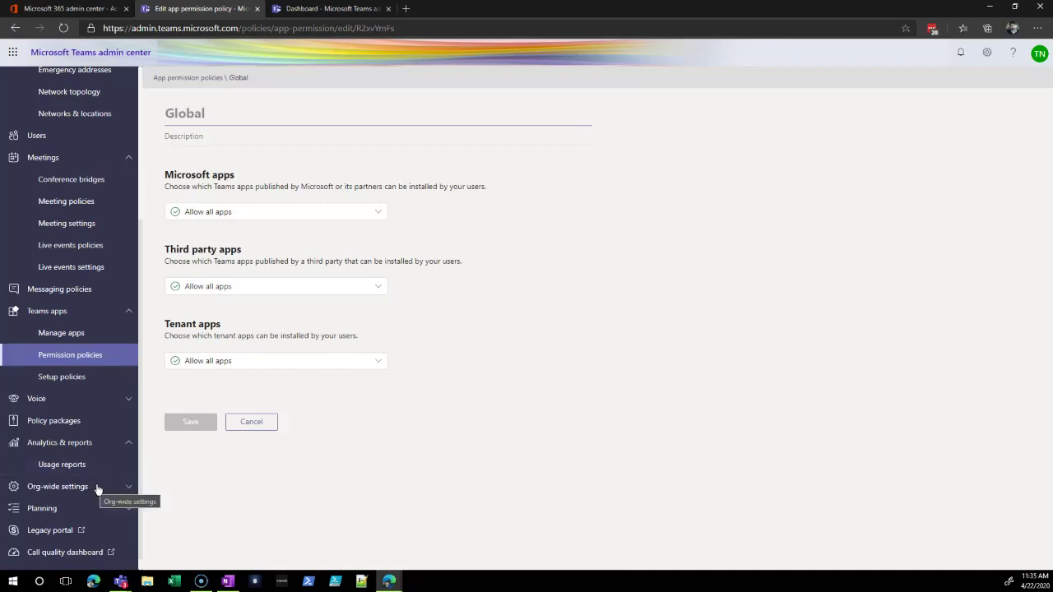
pyautogui.click(41, 487)
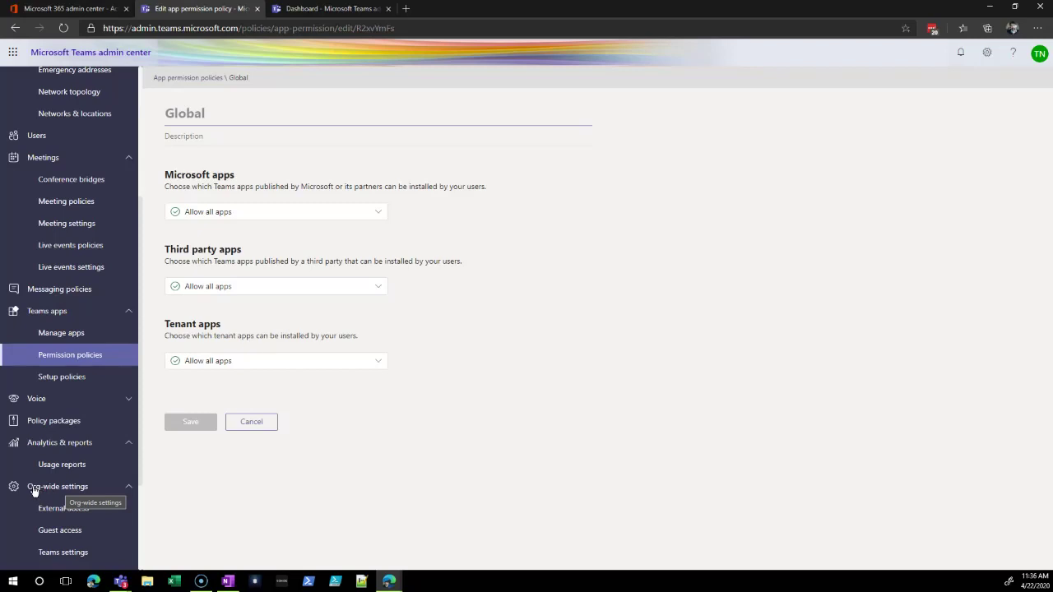
pyautogui.click(74, 516)
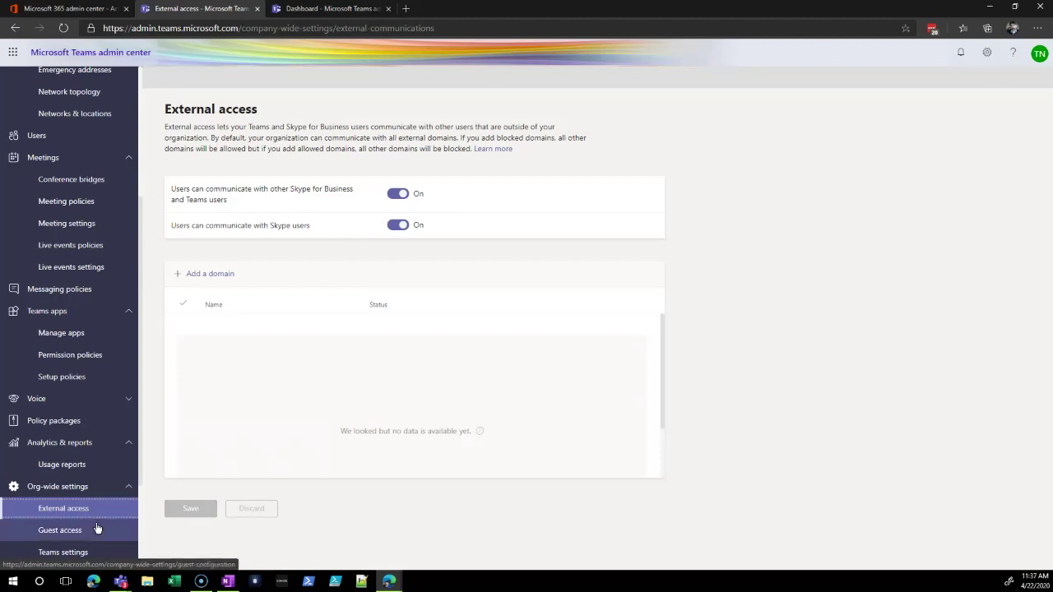
pyautogui.click(58, 533)
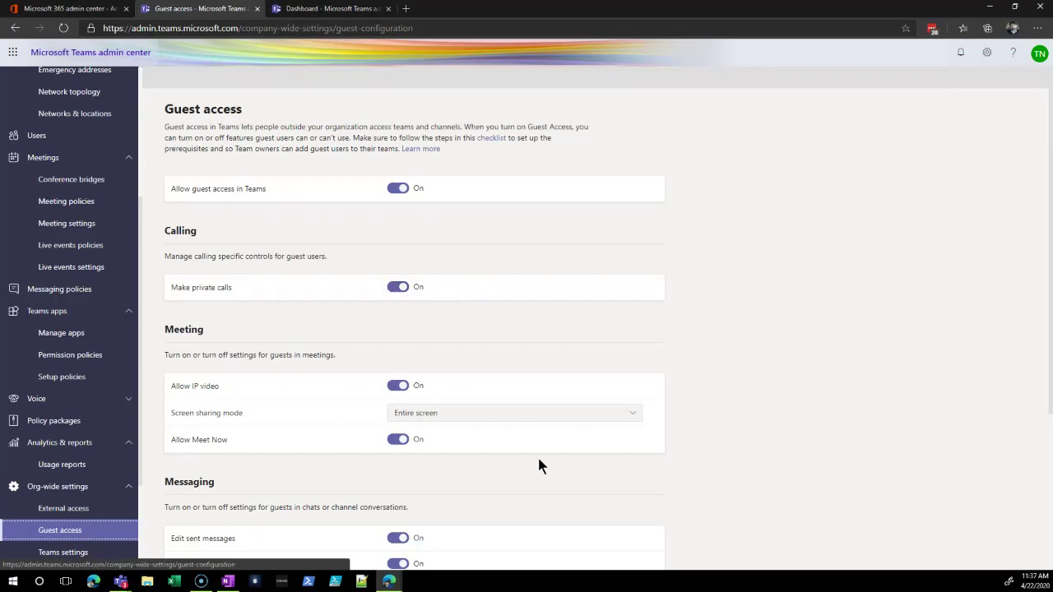
pyautogui.scroll(-3, 539, 465)
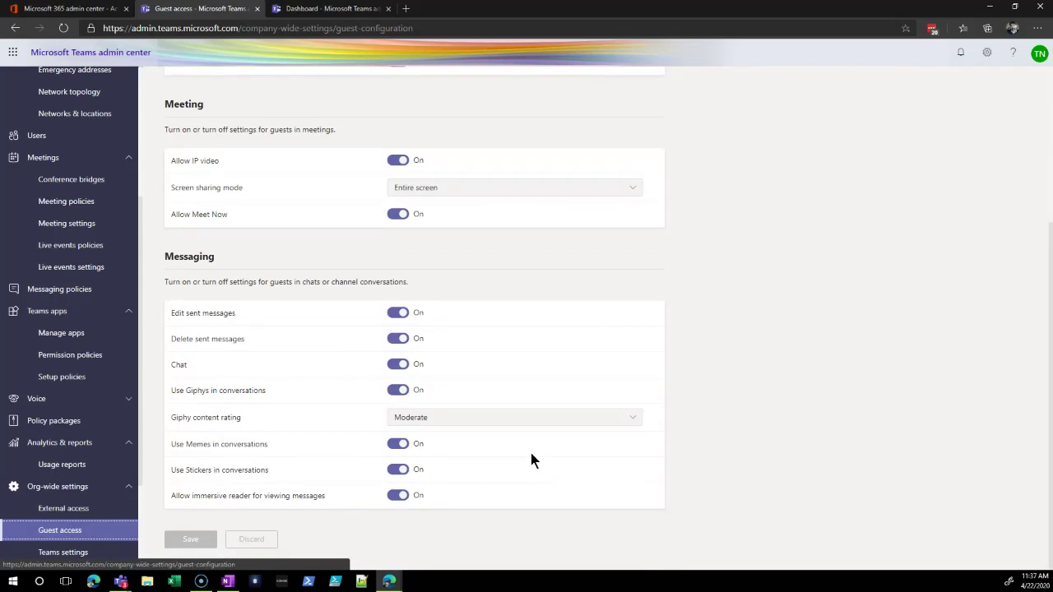
# Step: Review the org-wide Teams settings for notifications, tagging, email integration, file storage, organization and devices
pyautogui.click(51, 554)
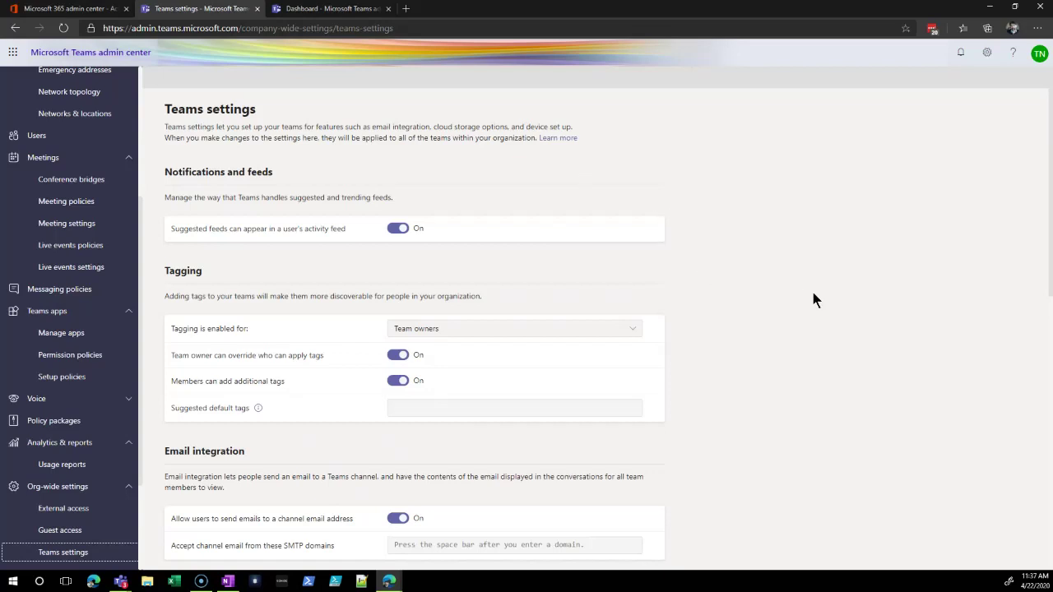
pyautogui.scroll(-5, 802, 292)
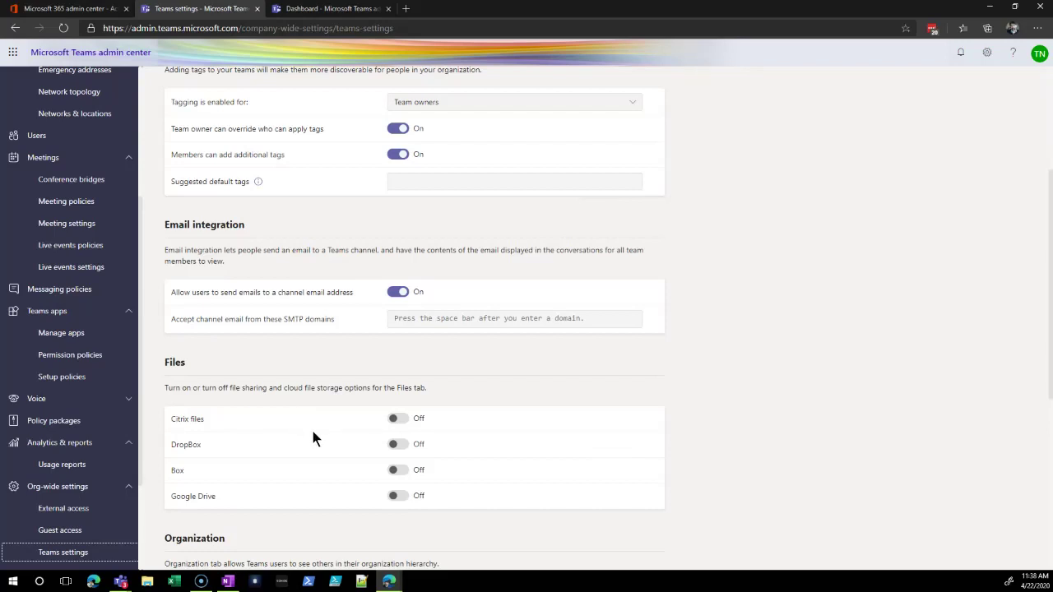
pyautogui.scroll(-2, 315, 429)
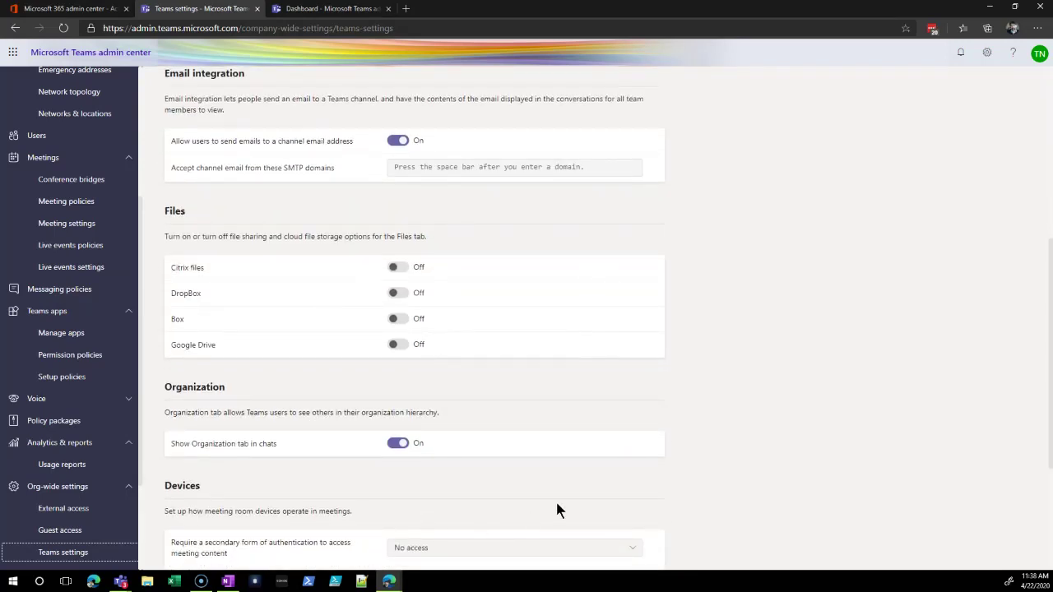
pyautogui.scroll(-1, 548, 486)
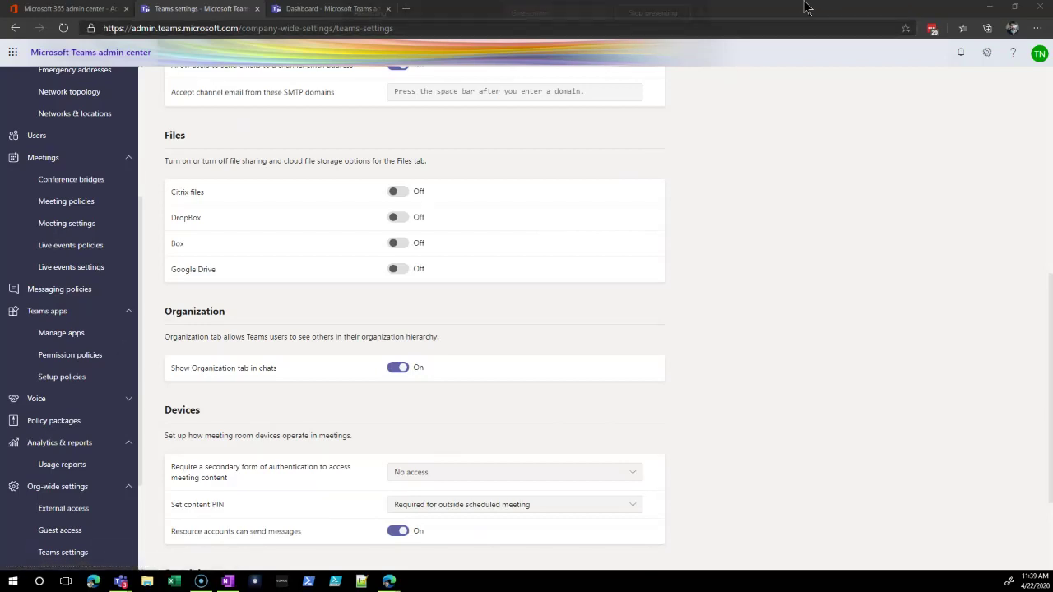
pyautogui.moveTo(806, 7)
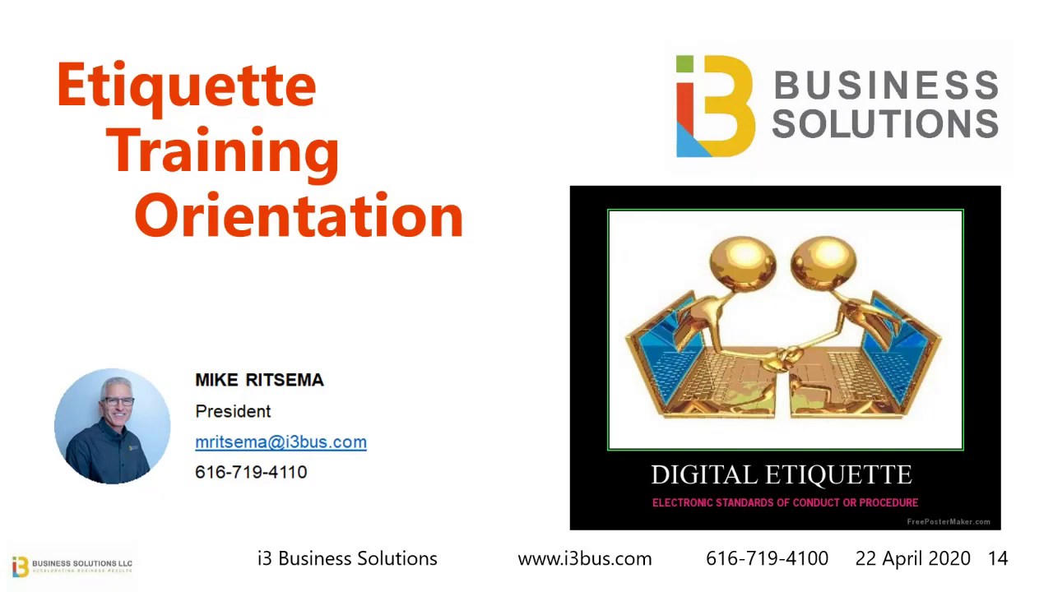
pyautogui.click(621, 110)
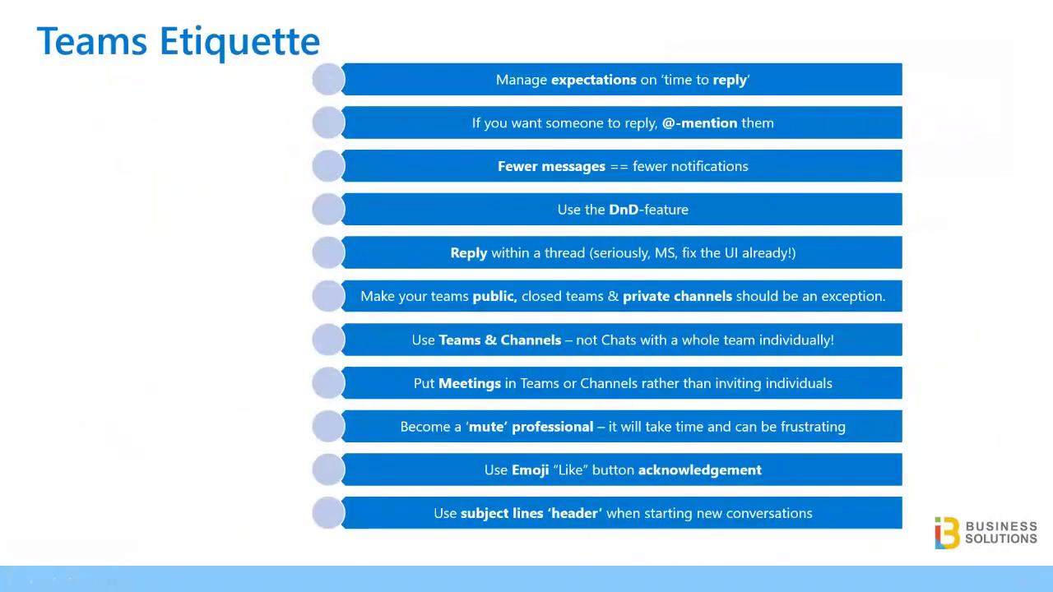